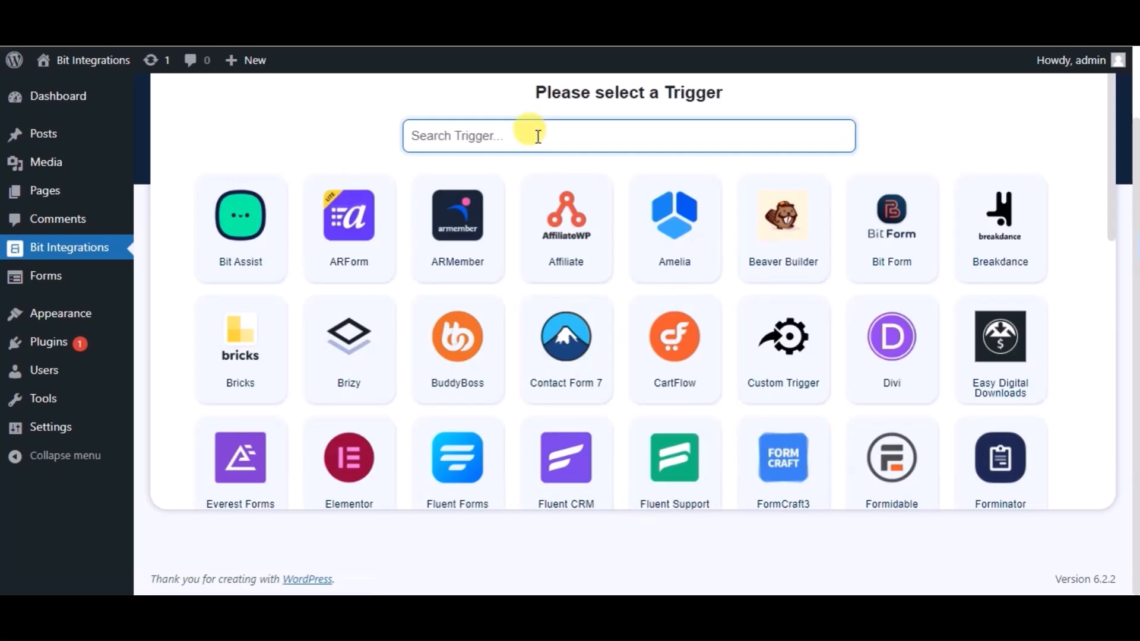
# - Set Happy Forms' Sample Form as the integration trigger
pyautogui.write('ha')
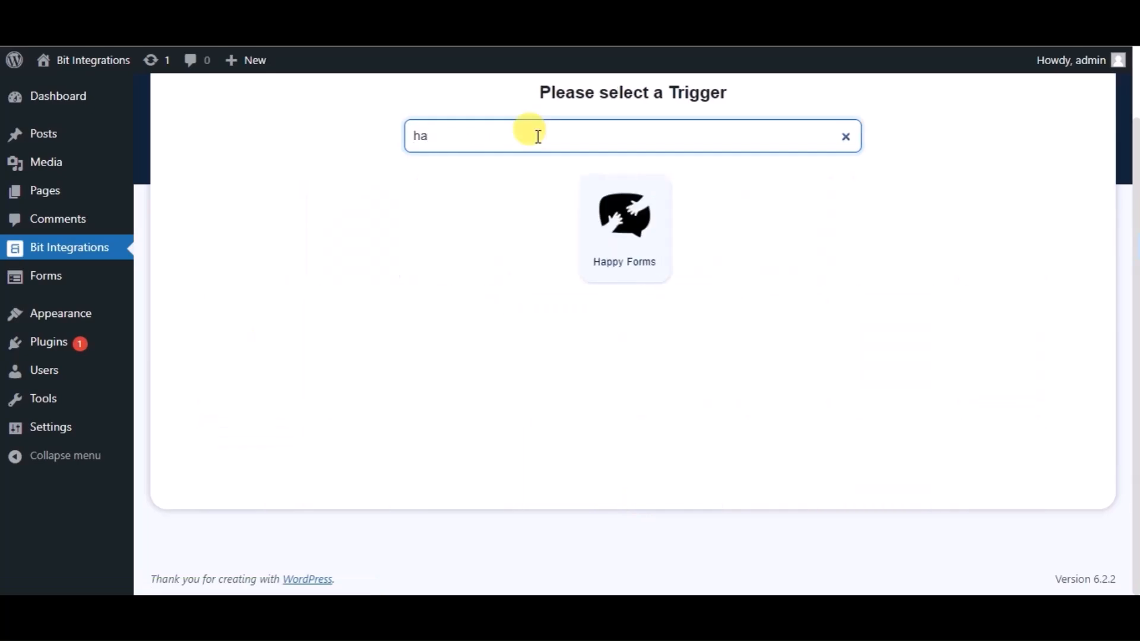
pyautogui.click(618, 196)
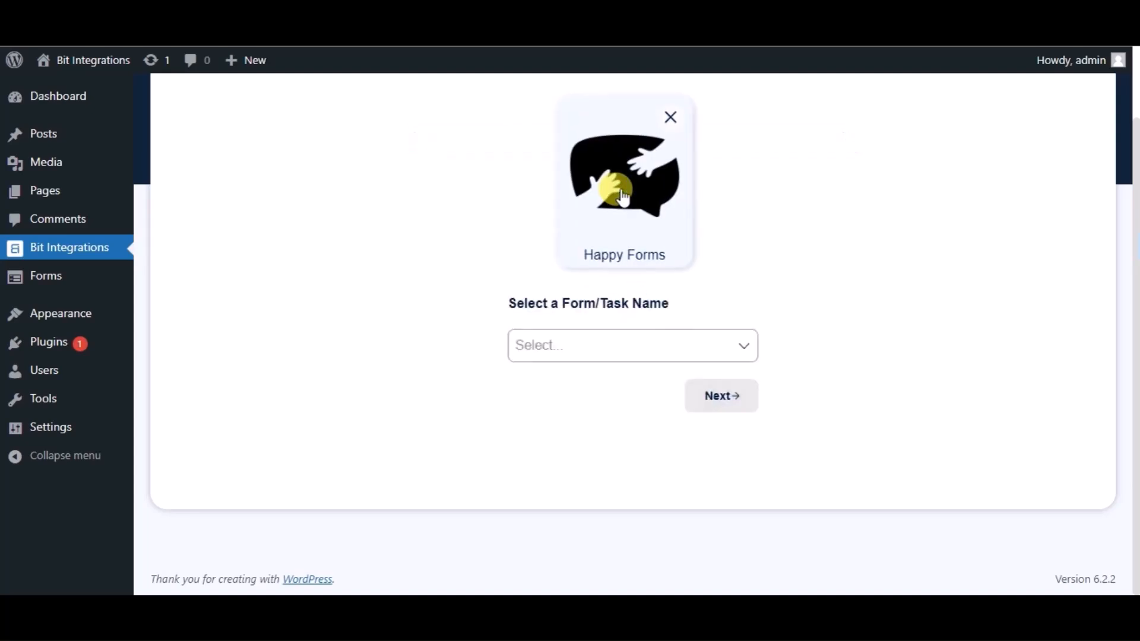
pyautogui.click(540, 351)
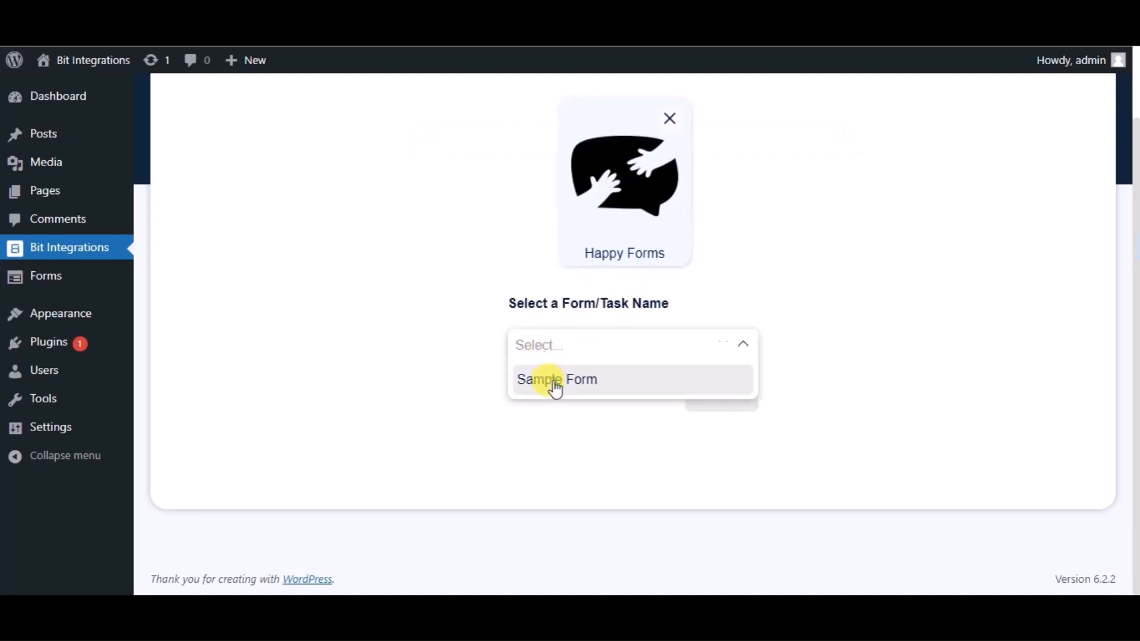
pyautogui.click(556, 385)
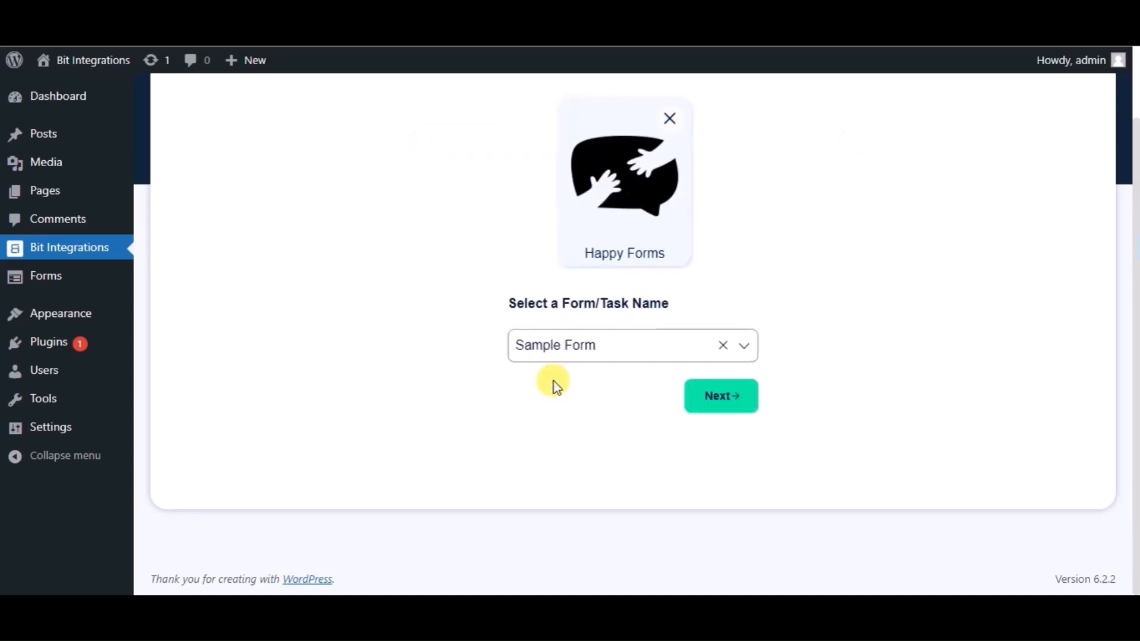
# - Choose Zapier as the integration's action app
pyautogui.click(702, 396)
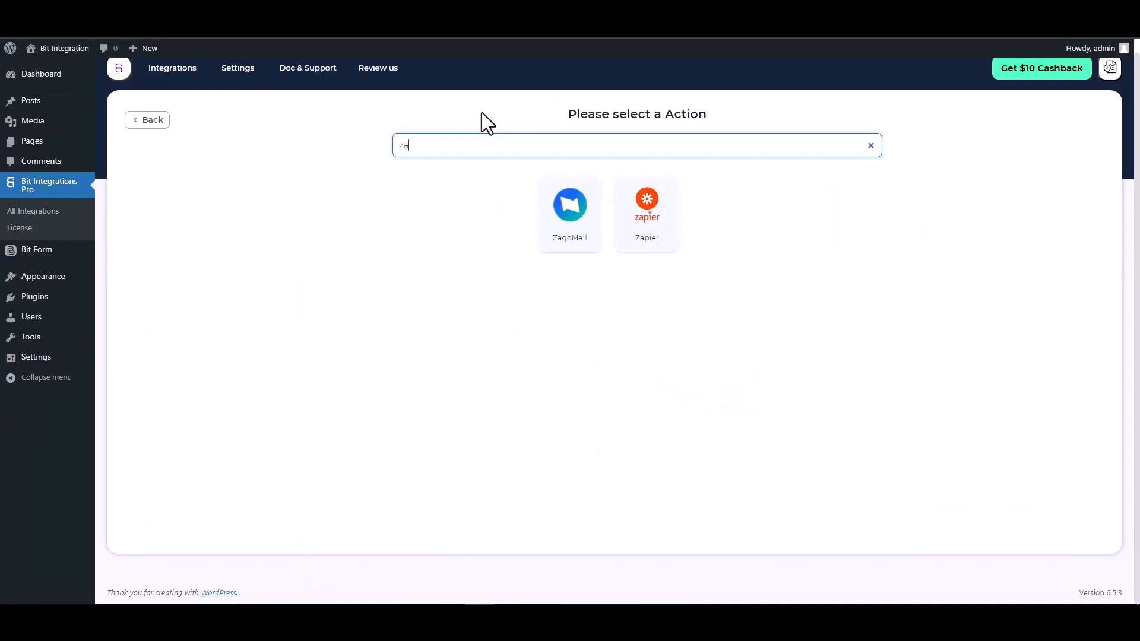
pyautogui.write('p')
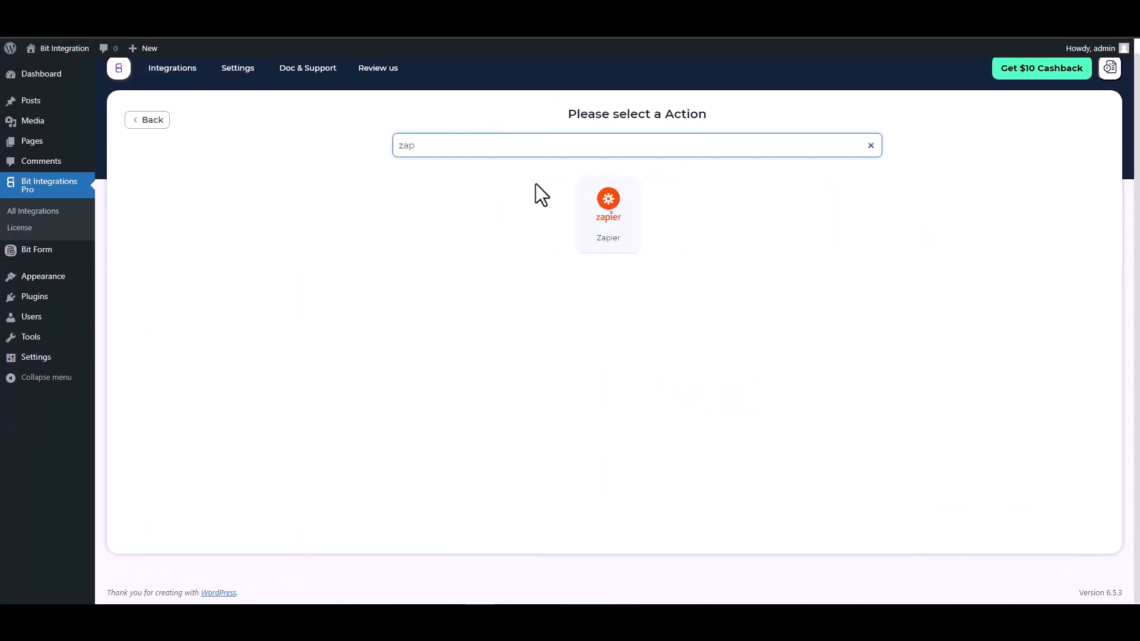
pyautogui.click(599, 215)
pyautogui.click(204, 270)
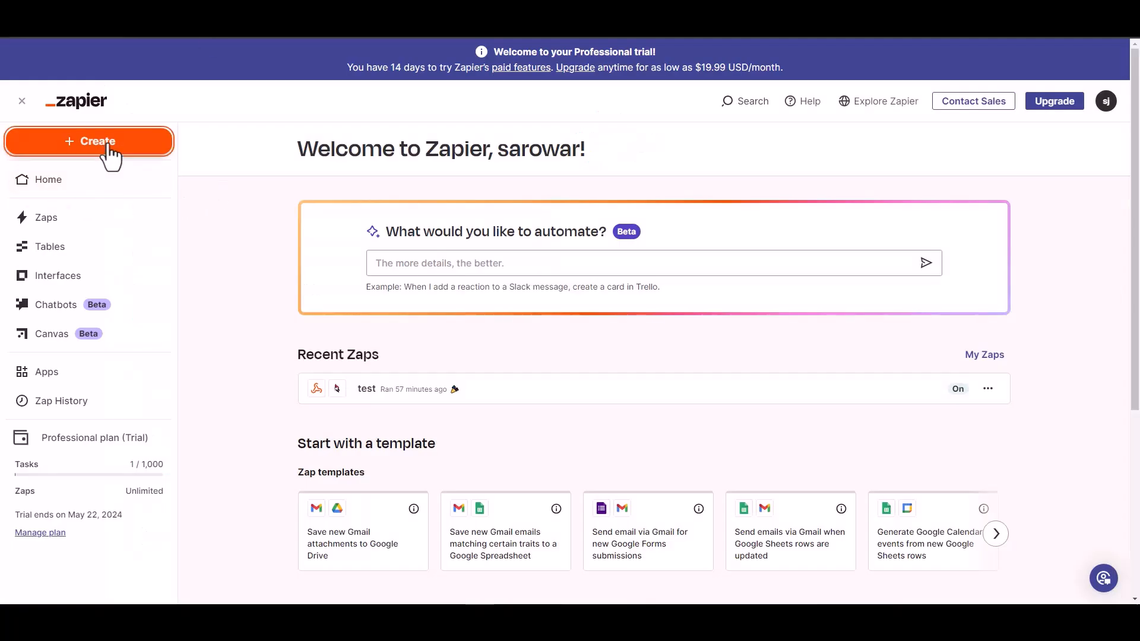
# - Create a new Zap with Webhooks by Zapier as its trigger app
pyautogui.click(105, 146)
pyautogui.click(71, 187)
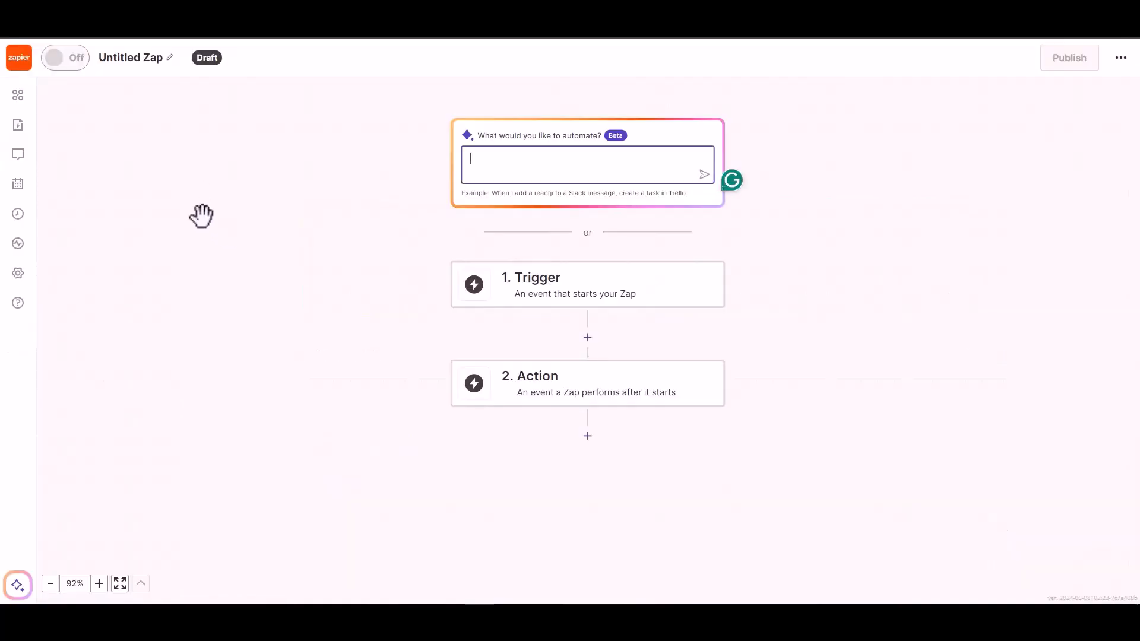
pyautogui.click(554, 294)
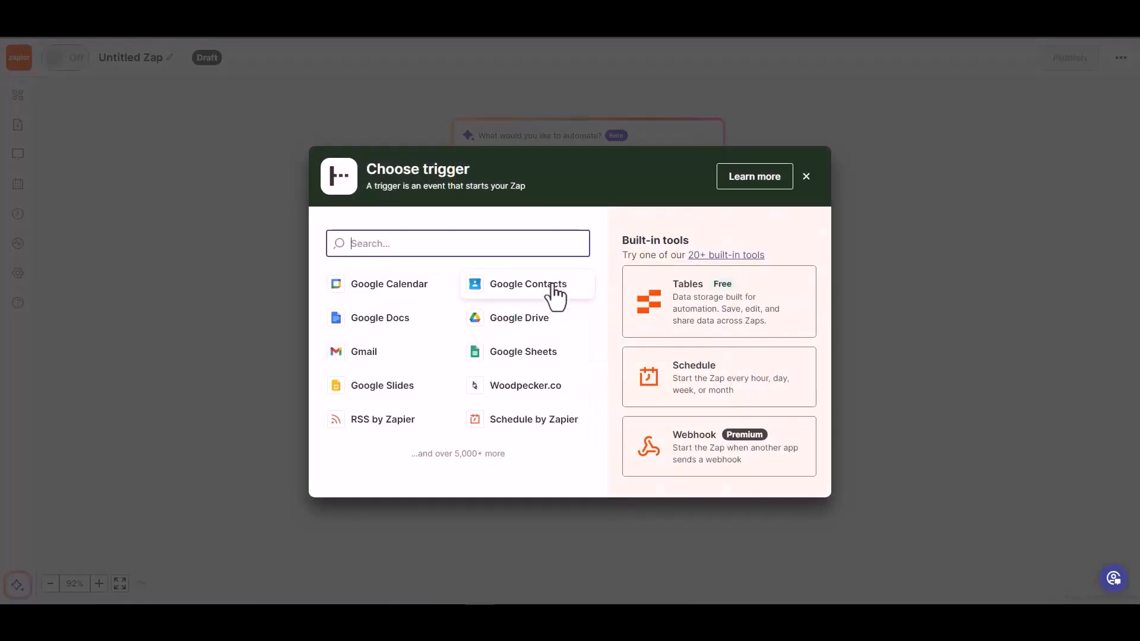
pyautogui.click(693, 453)
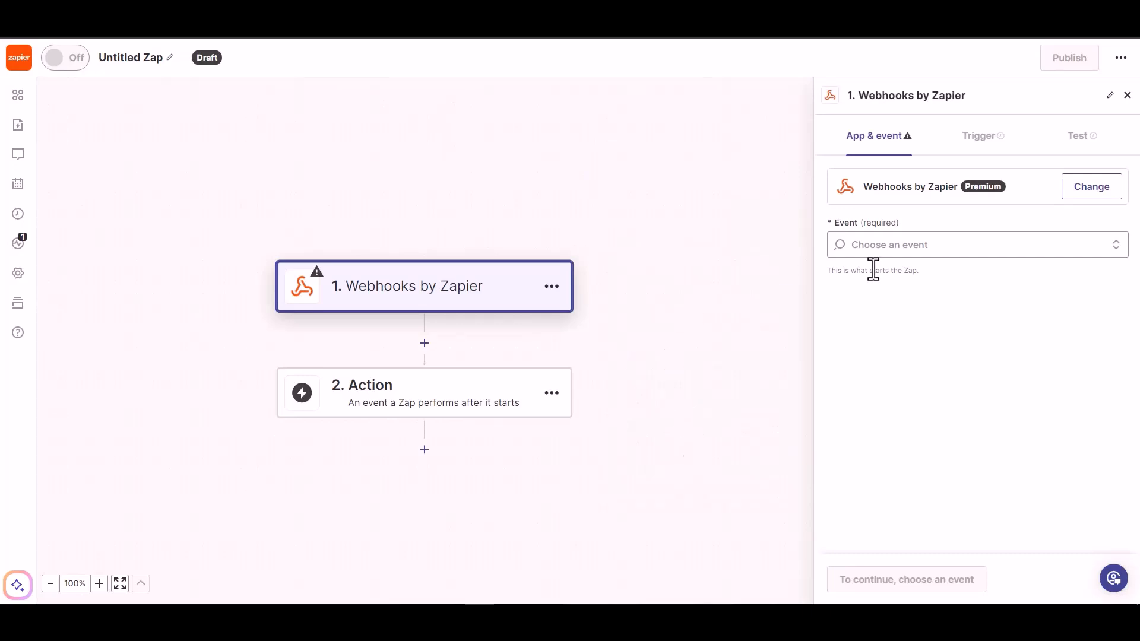
# - Set the trigger event to Catch Hook and copy the Zap's webhook URL
pyautogui.click(917, 248)
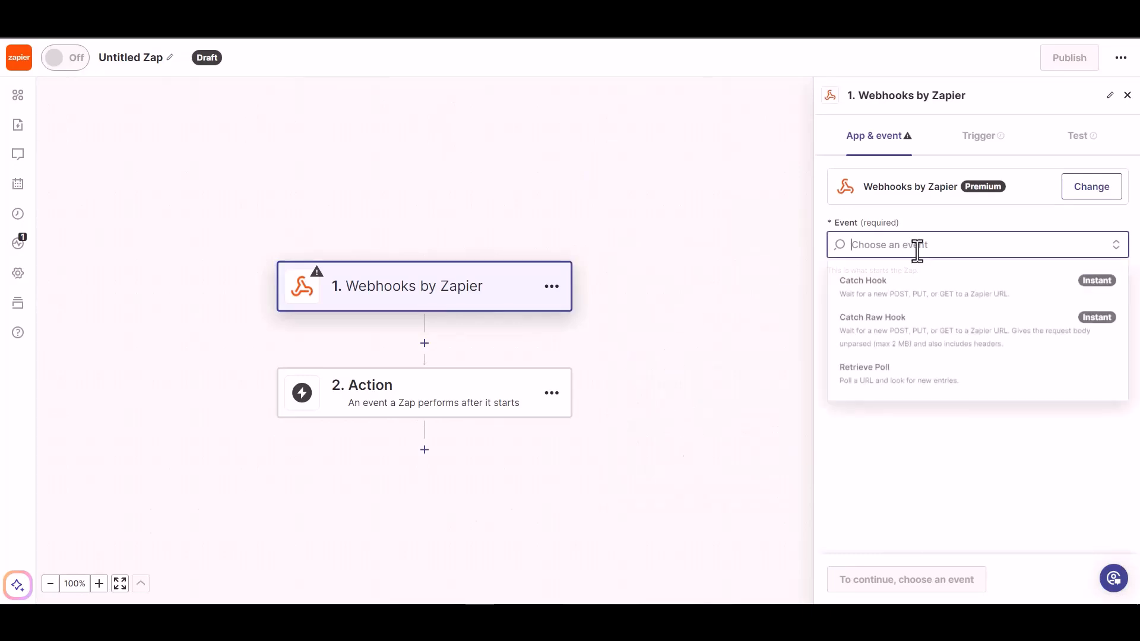
pyautogui.click(914, 305)
pyautogui.click(863, 583)
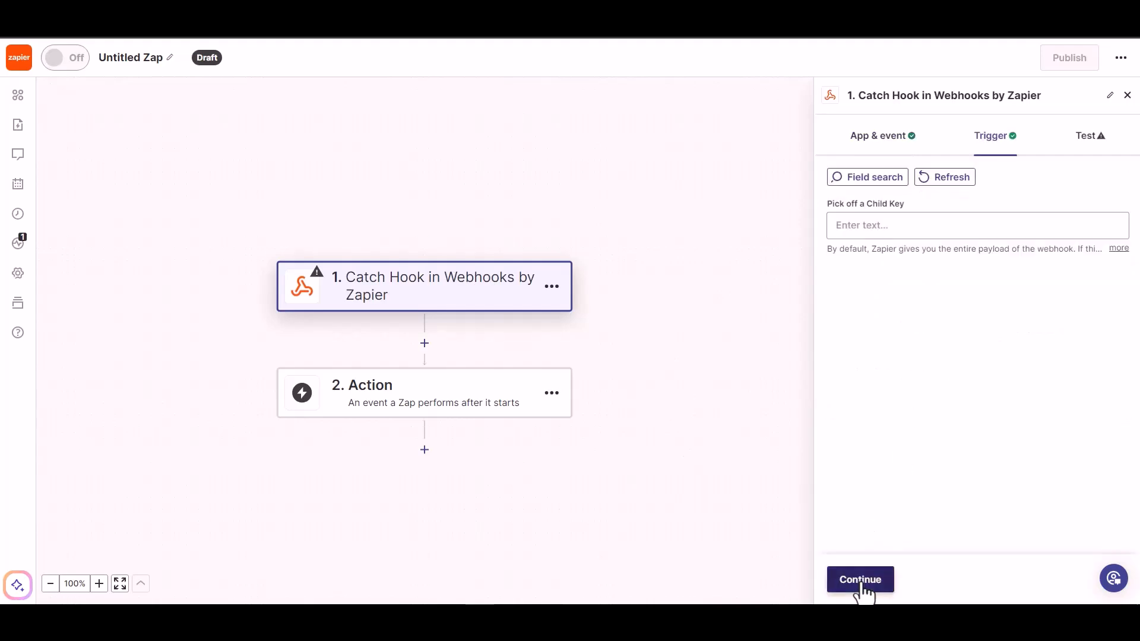
pyautogui.click(863, 584)
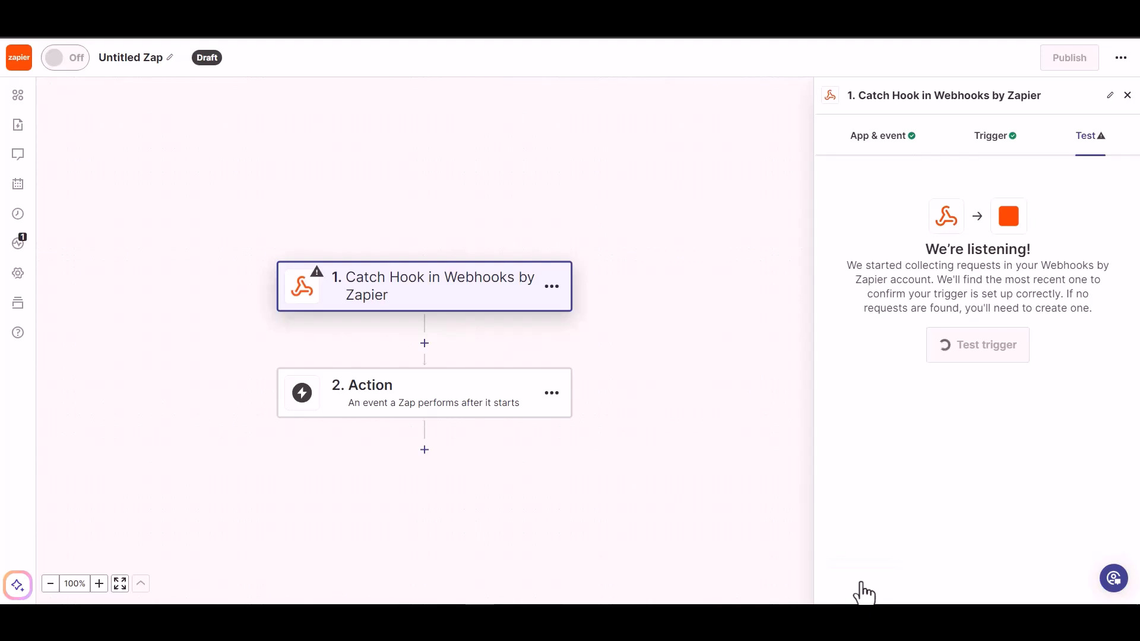
pyautogui.click(1083, 252)
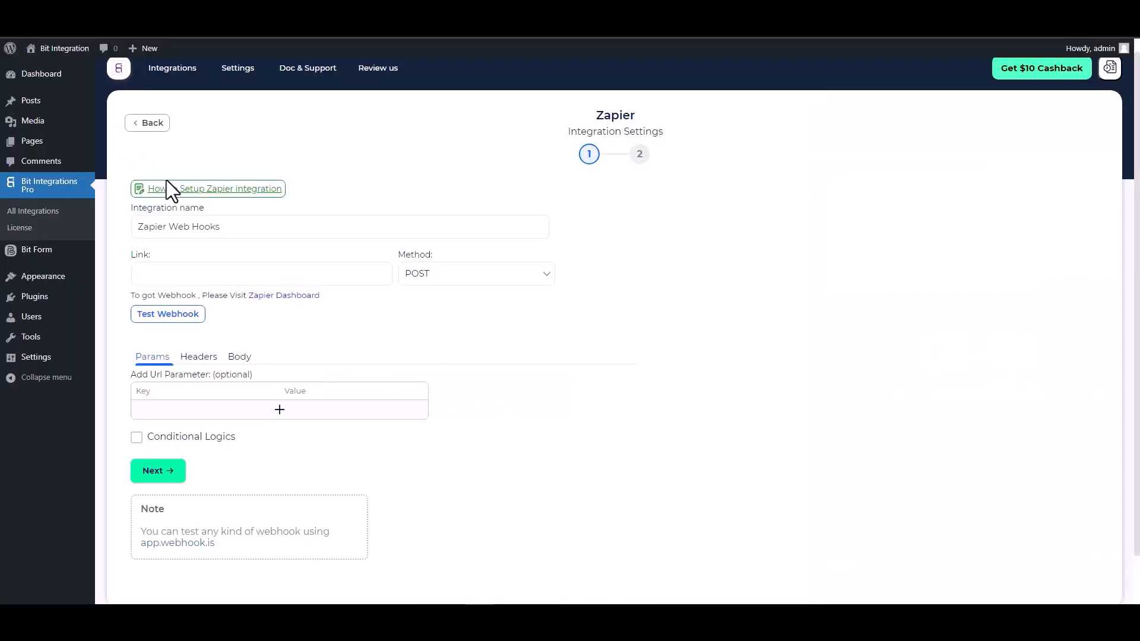
pyautogui.click(209, 275)
# - Paste the Zapier URL as the Link and send all data as application/json
pyautogui.hotkey('ctrl', 'v')
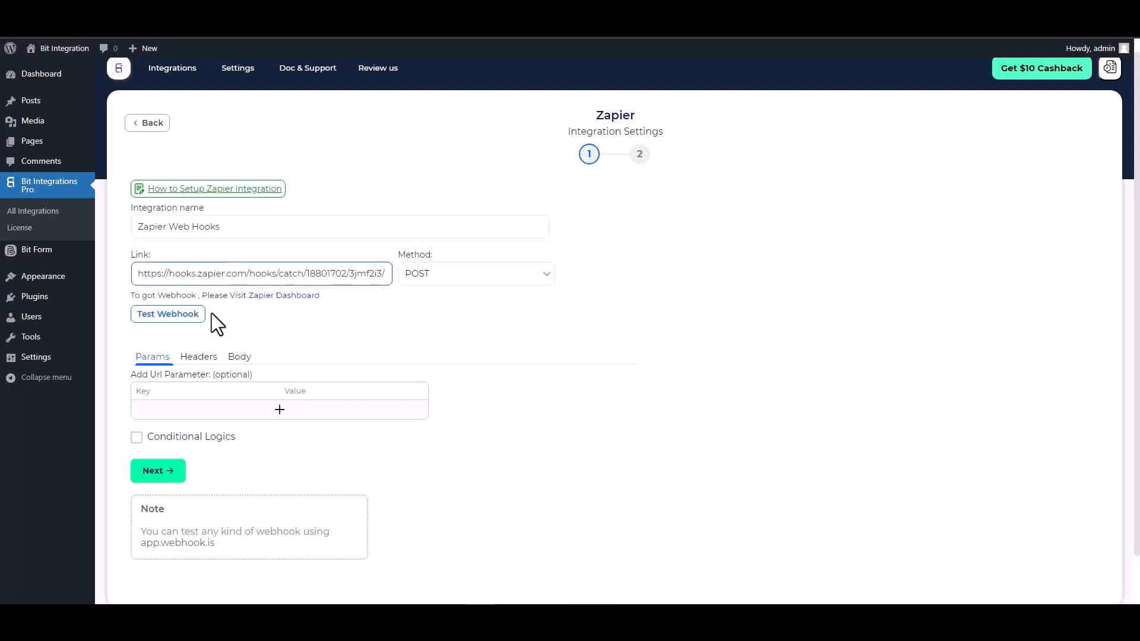
pyautogui.click(238, 358)
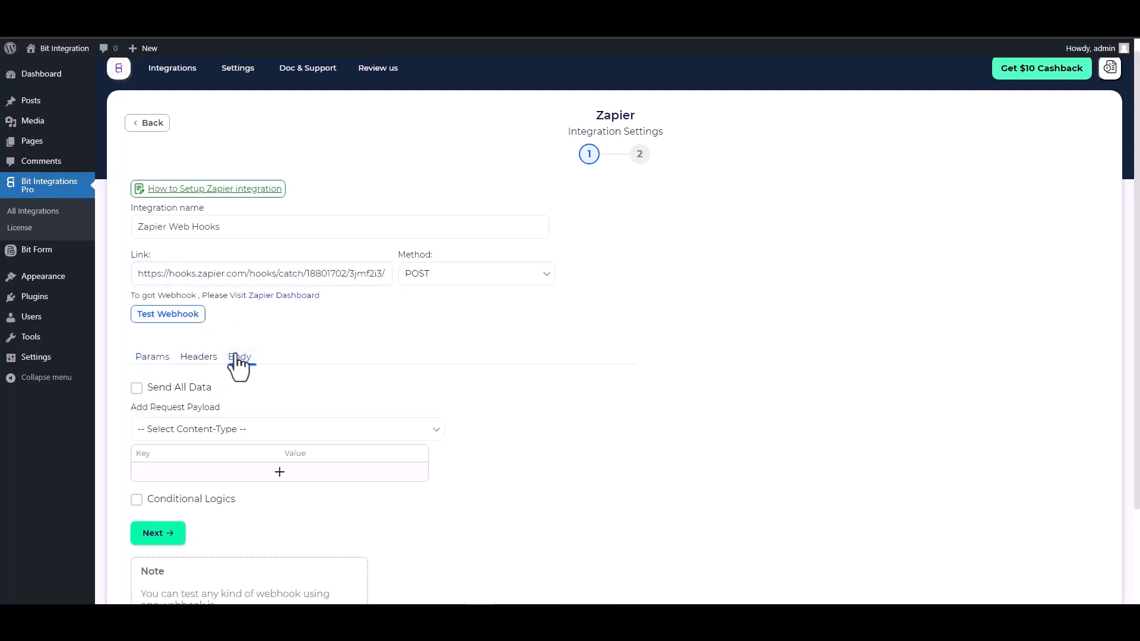
pyautogui.click(187, 385)
pyautogui.scroll(-2, 249, 377)
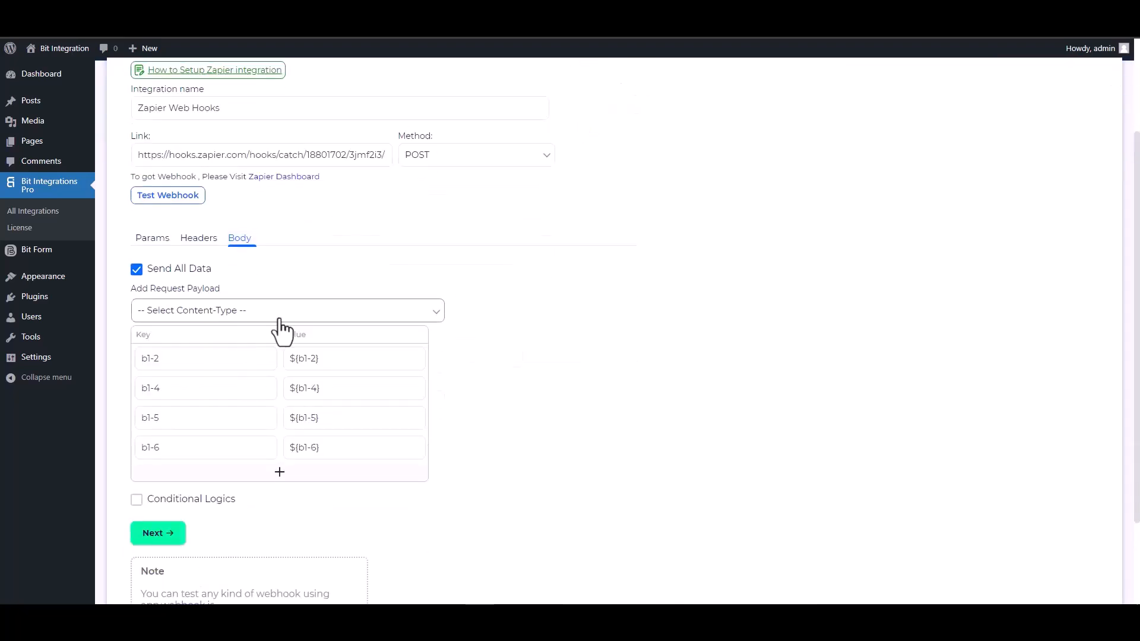
pyautogui.click(273, 315)
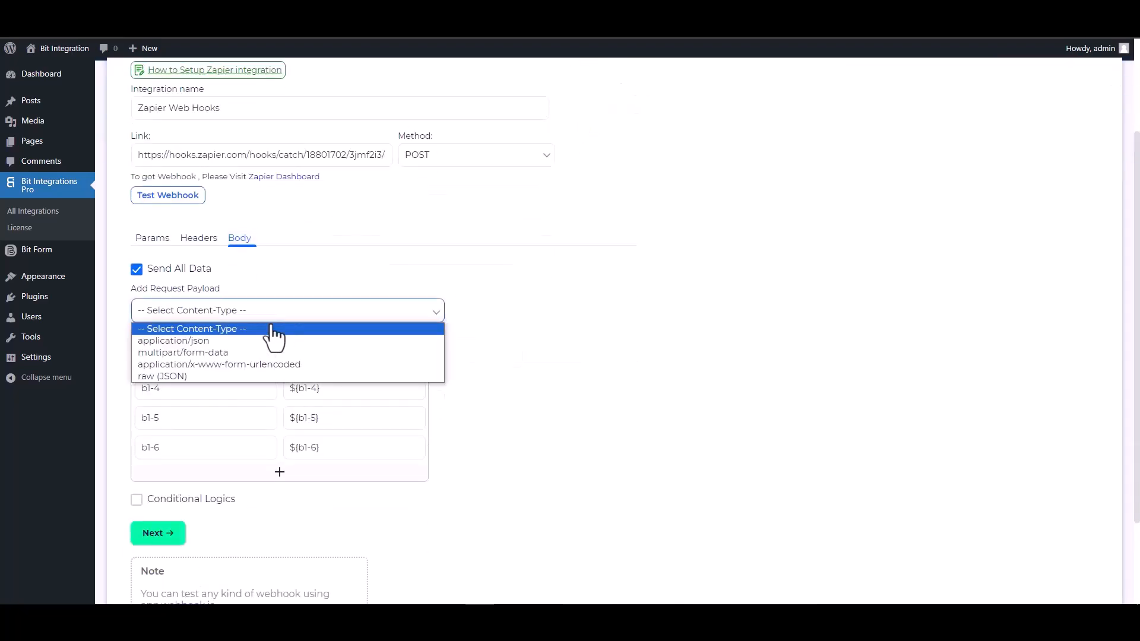
pyautogui.click(216, 342)
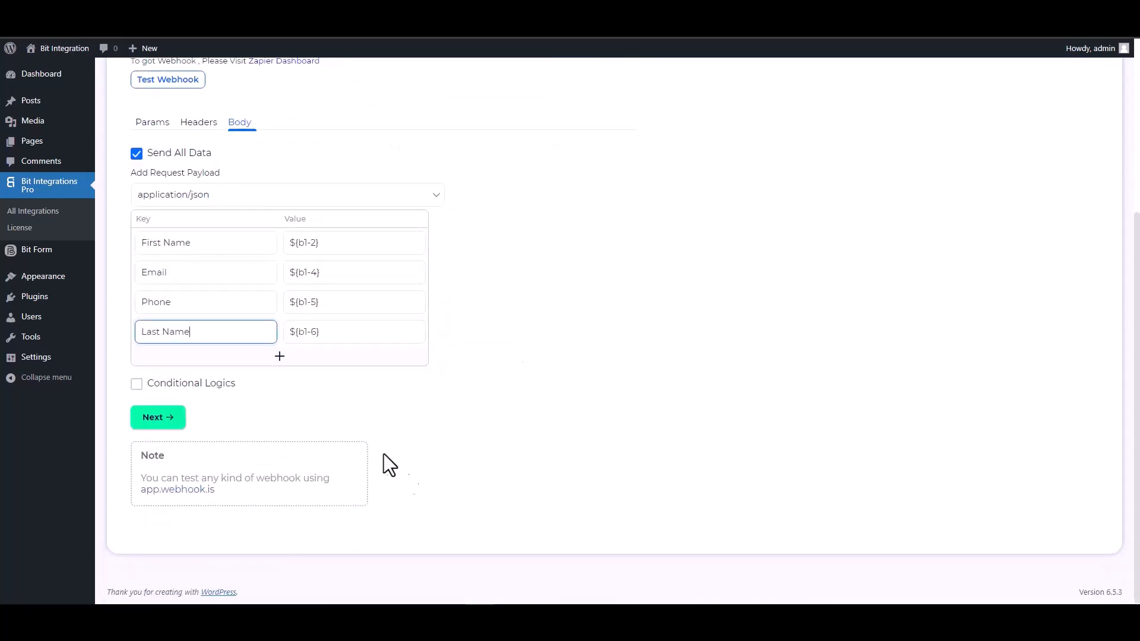
pyautogui.click(181, 386)
pyautogui.scroll(-2, 380, 428)
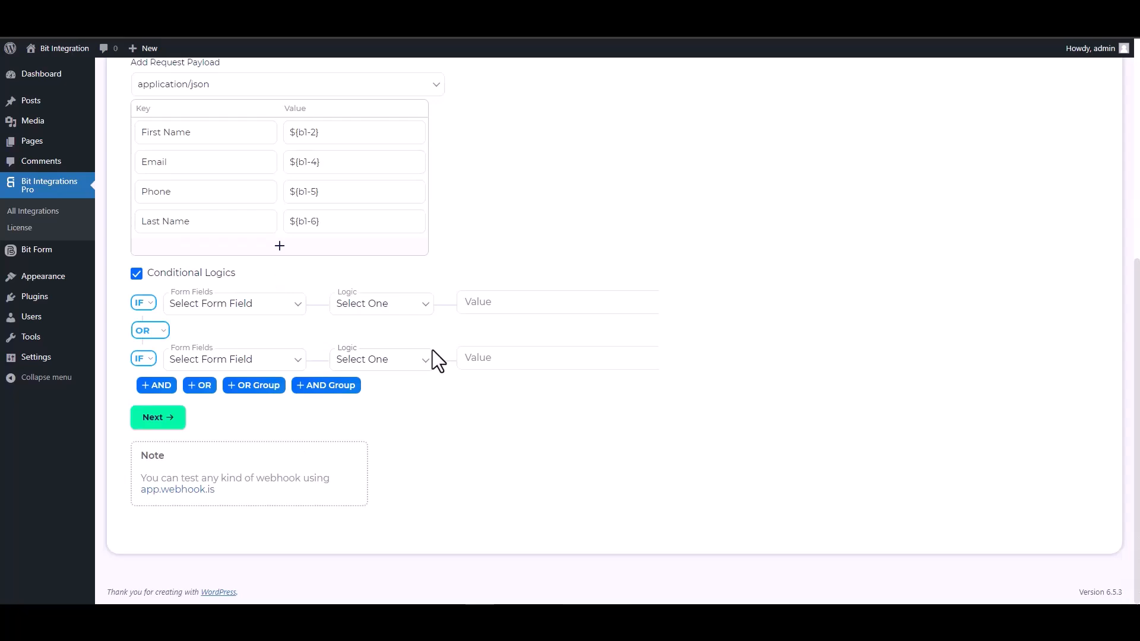
pyautogui.click(140, 276)
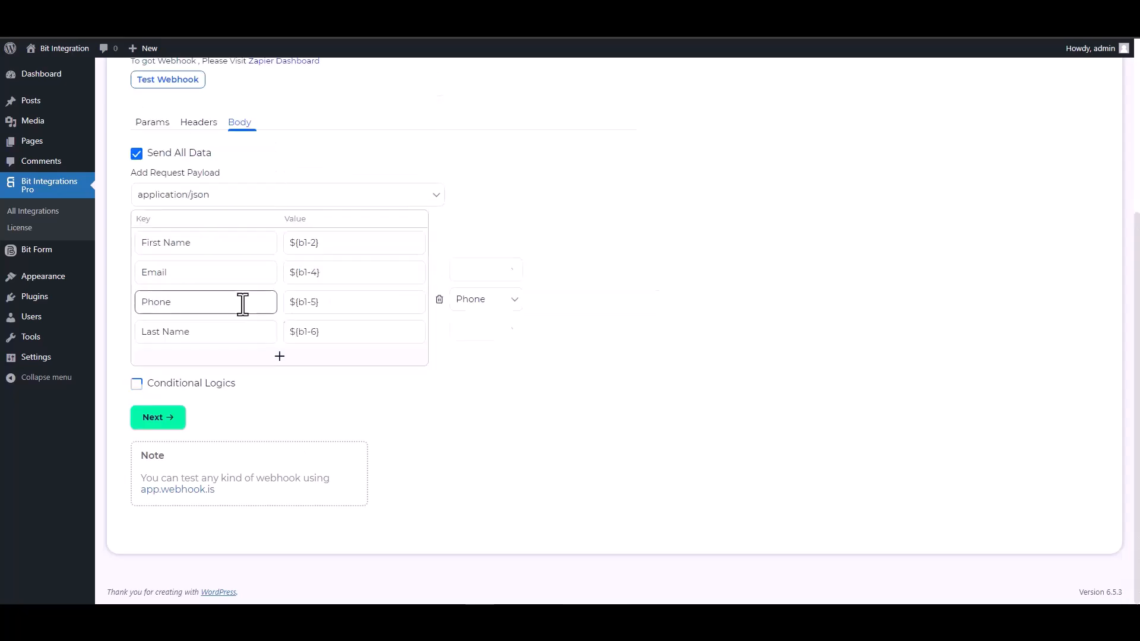
pyautogui.scroll(4, 519, 365)
# - Test the webhook successfully, then finish and save the integration
pyautogui.click(168, 329)
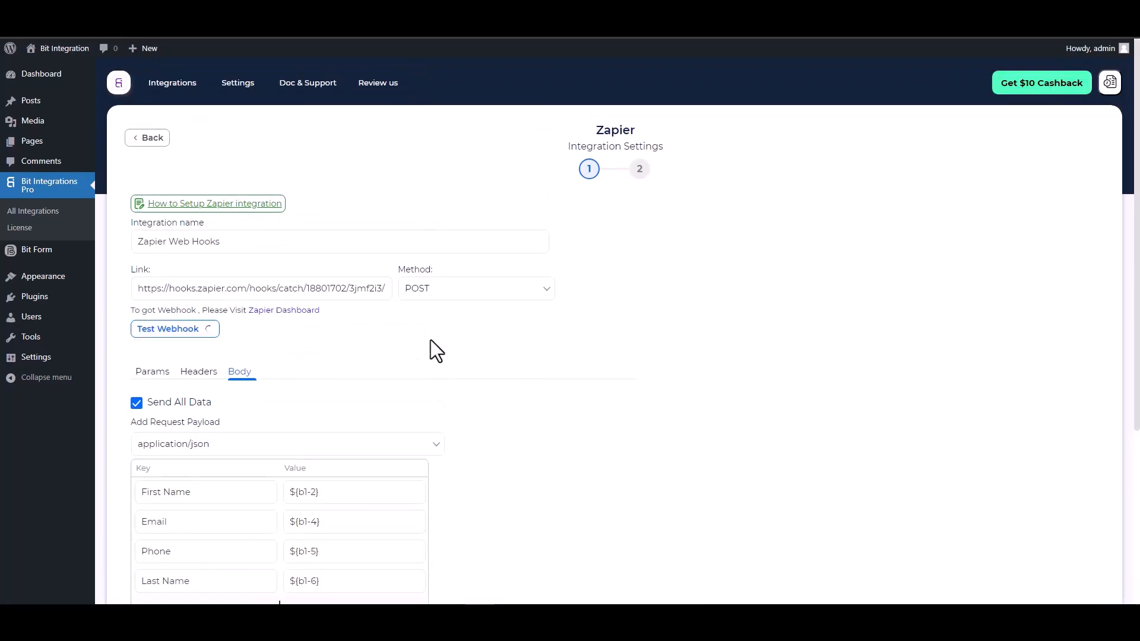
pyautogui.scroll(-1, 471, 368)
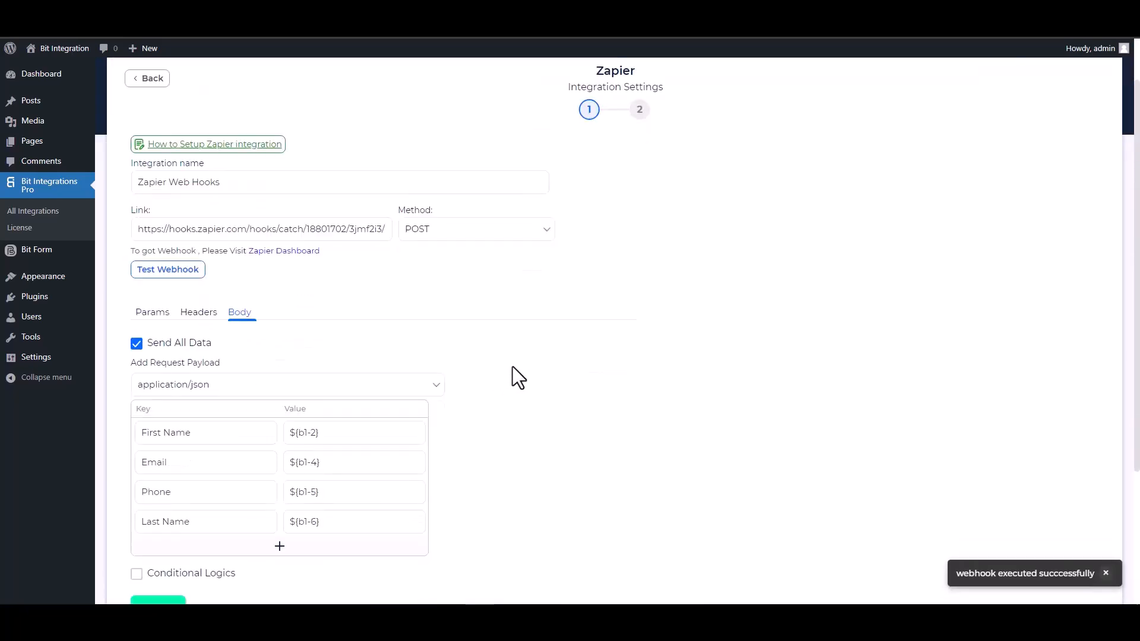
pyautogui.scroll(-1, 512, 374)
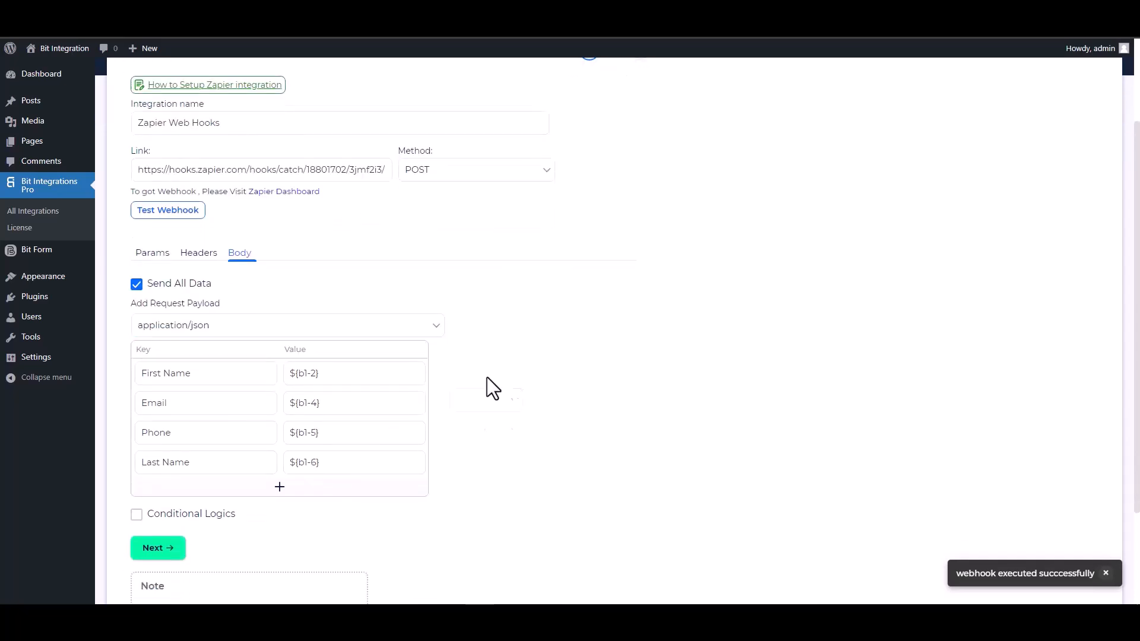
pyautogui.click(173, 547)
pyautogui.click(610, 245)
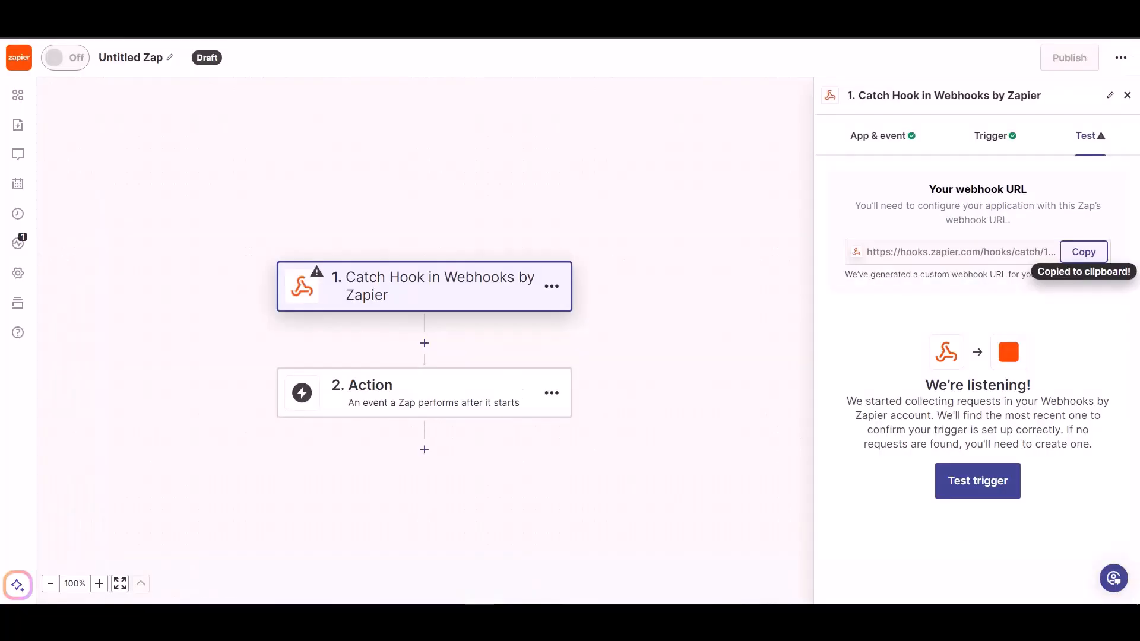
# - Test the Zapier trigger and continue with received request A
pyautogui.click(952, 475)
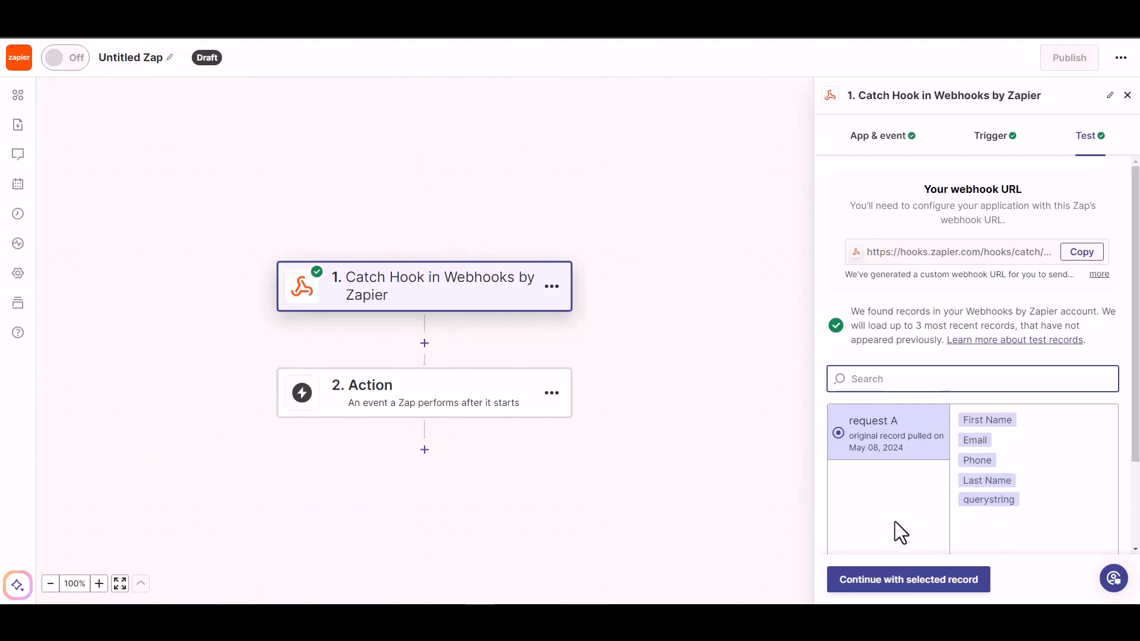
pyautogui.click(921, 585)
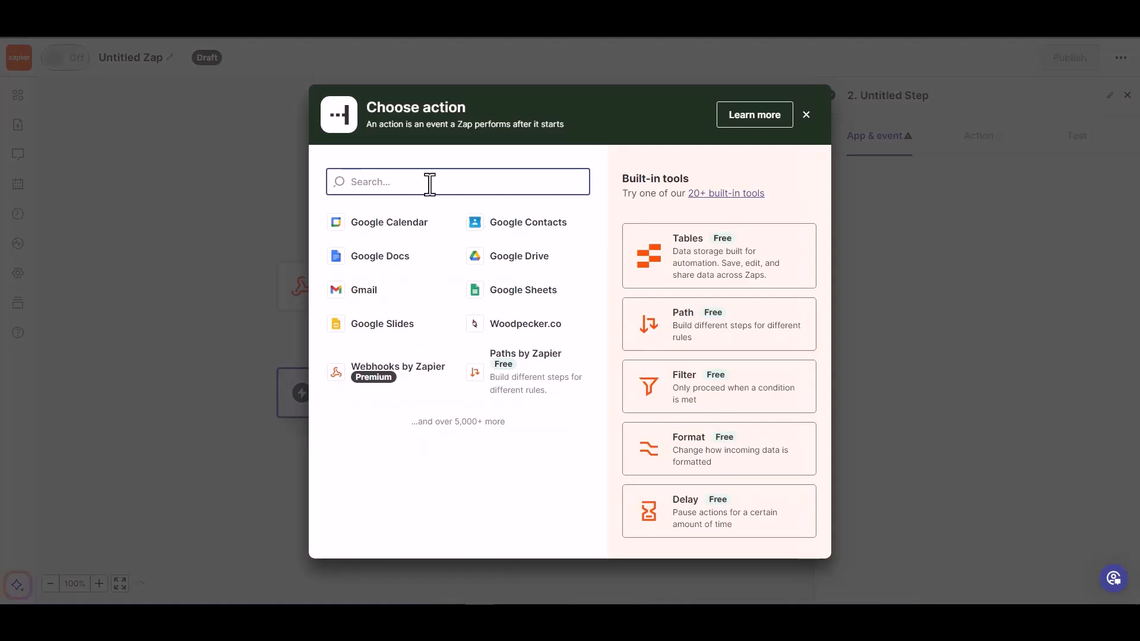
# - Pick Woodpecker.co (search 'wood') with the Create/Update Prospect event for step 2
pyautogui.write('wood')
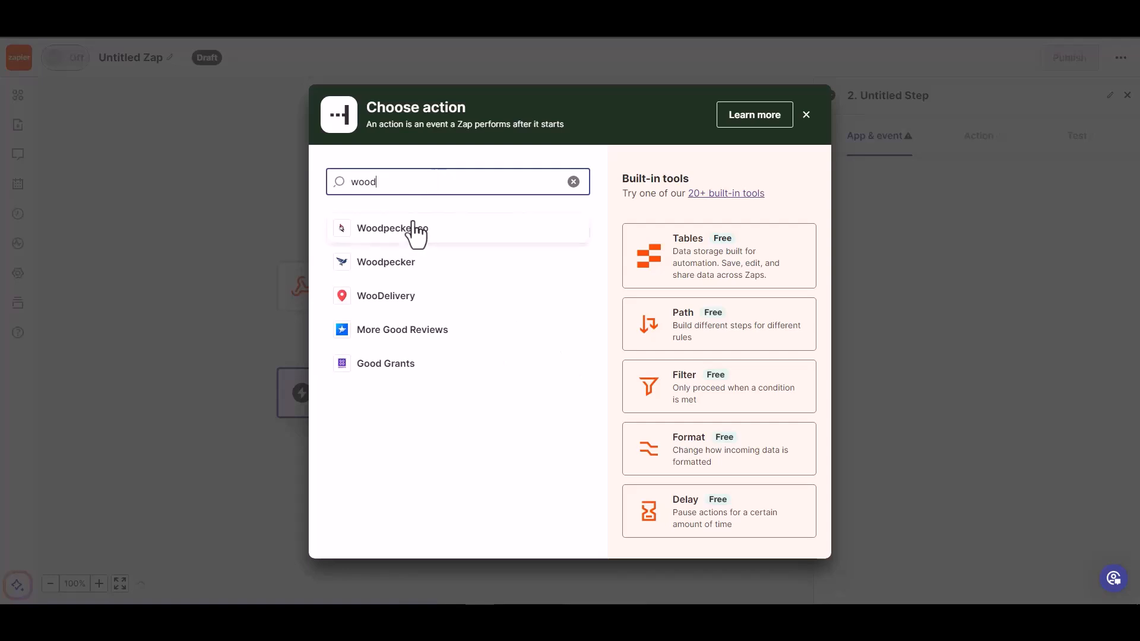
pyautogui.click(414, 230)
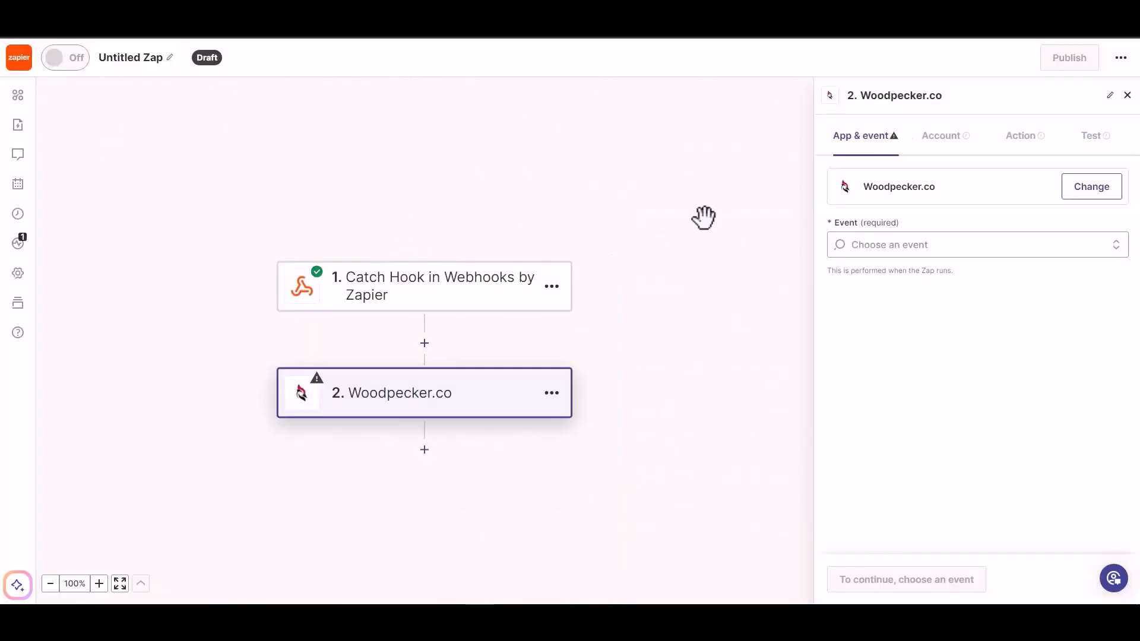
pyautogui.click(914, 245)
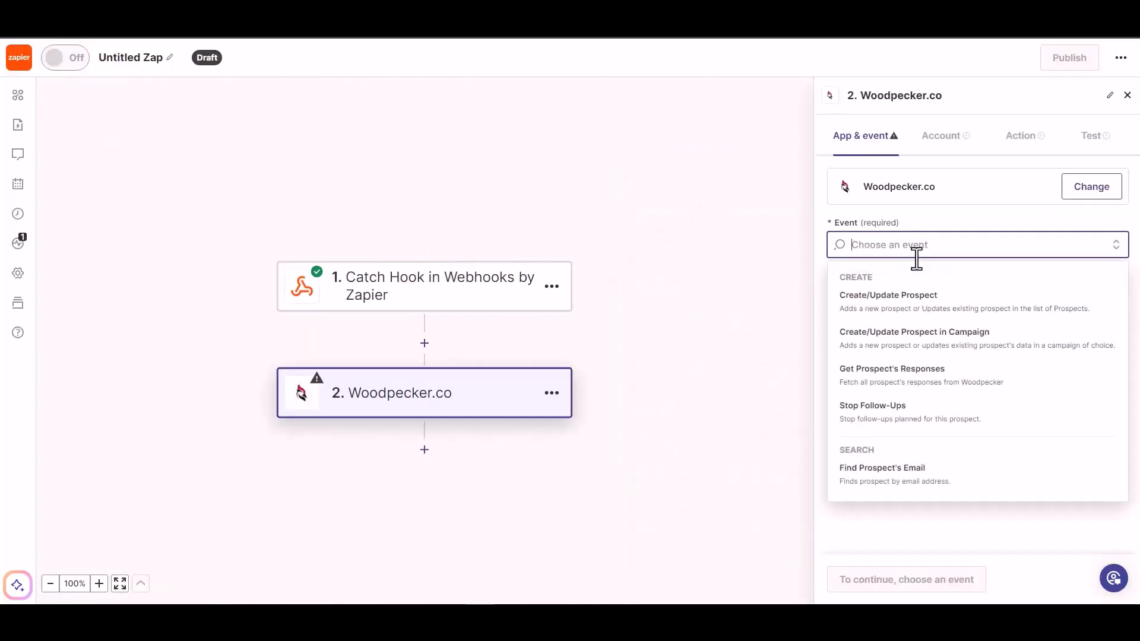
pyautogui.click(914, 306)
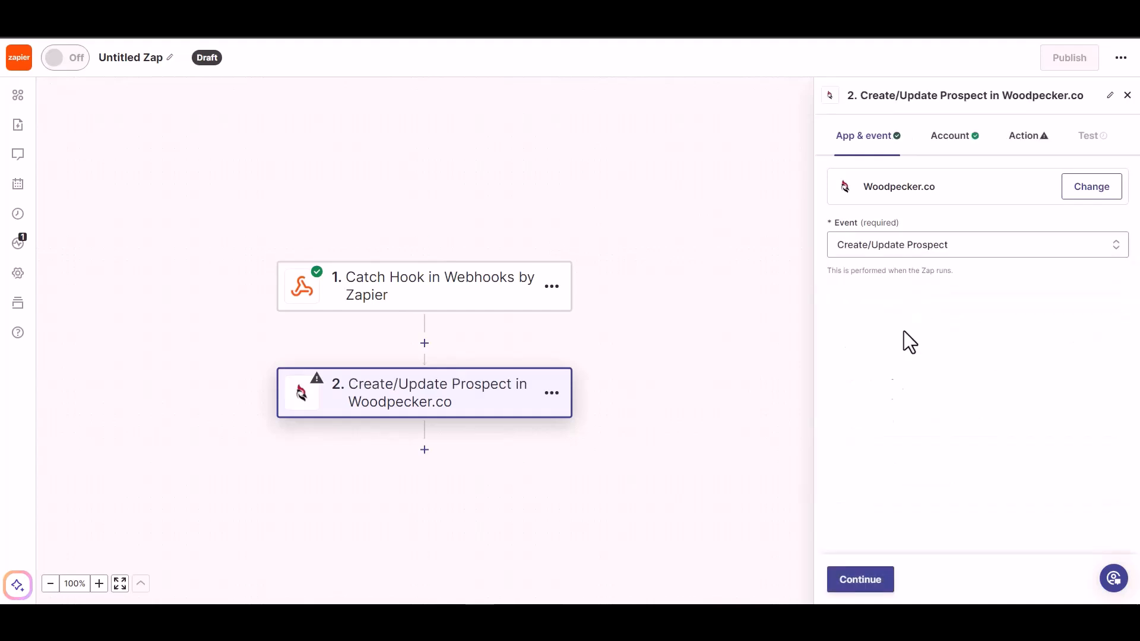
pyautogui.click(856, 585)
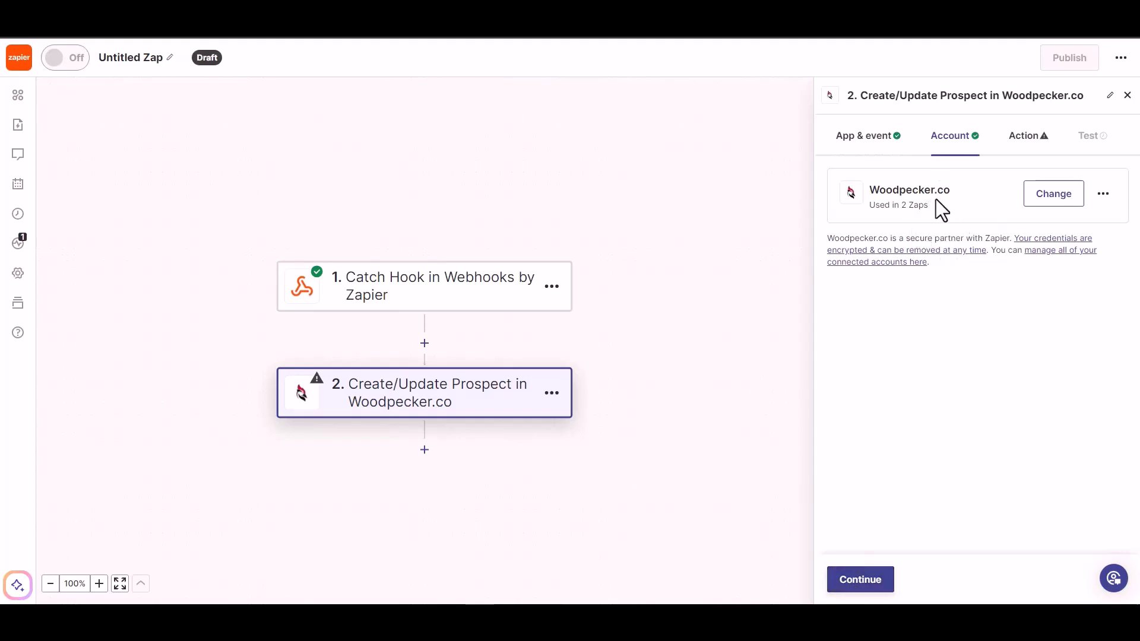
# - Map the webhook's Email into the prospect Email and set the status to ACTIVE
pyautogui.click(860, 582)
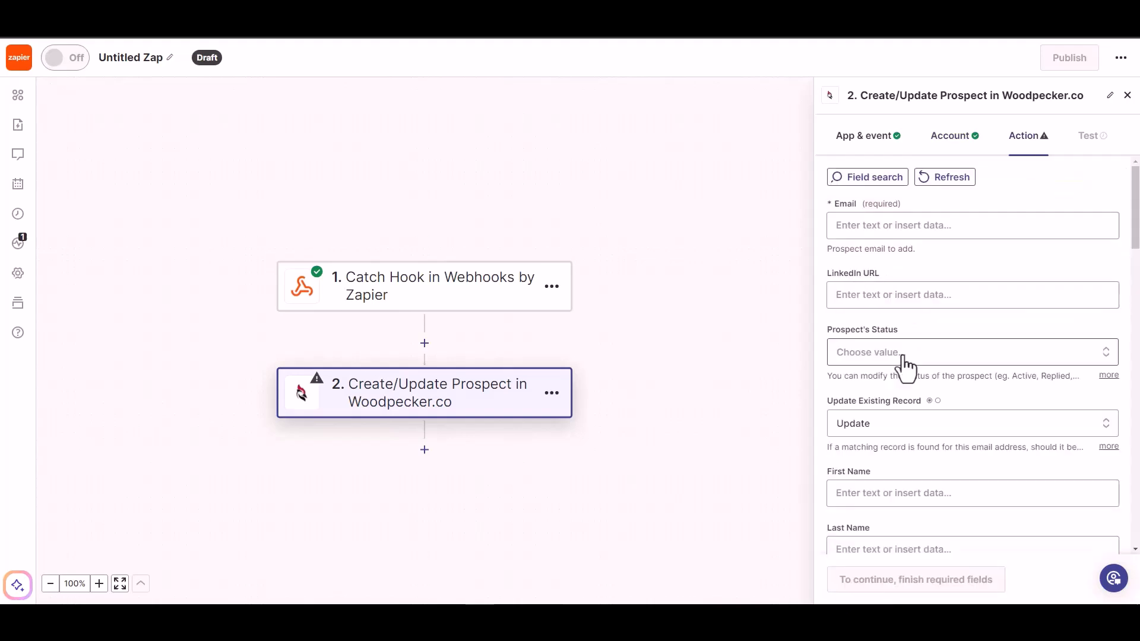
pyautogui.click(889, 225)
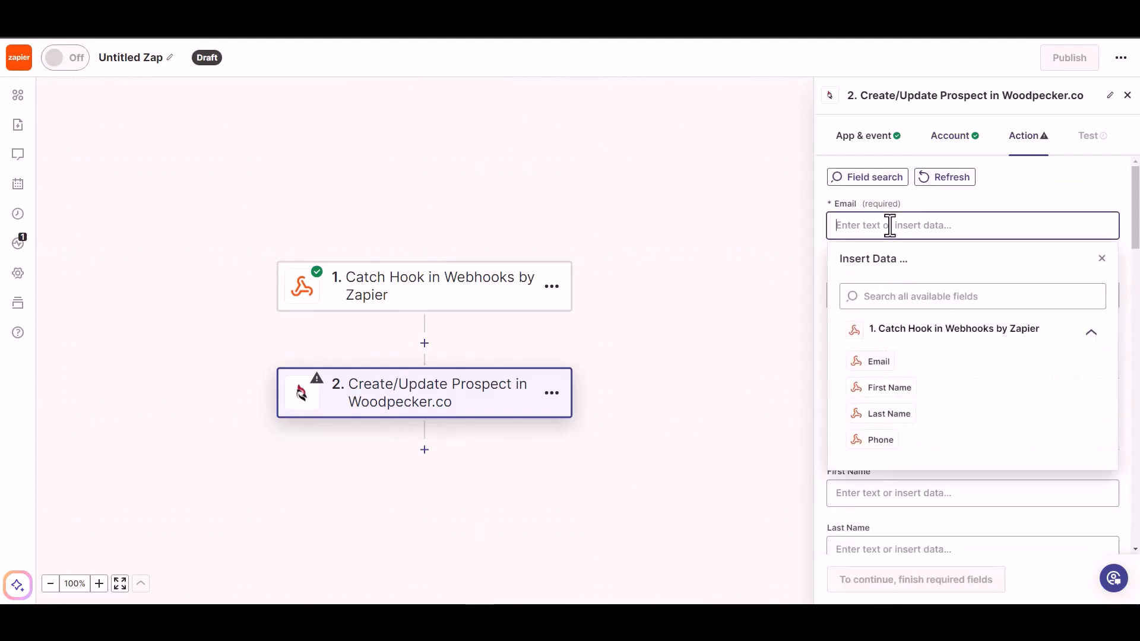
pyautogui.click(879, 362)
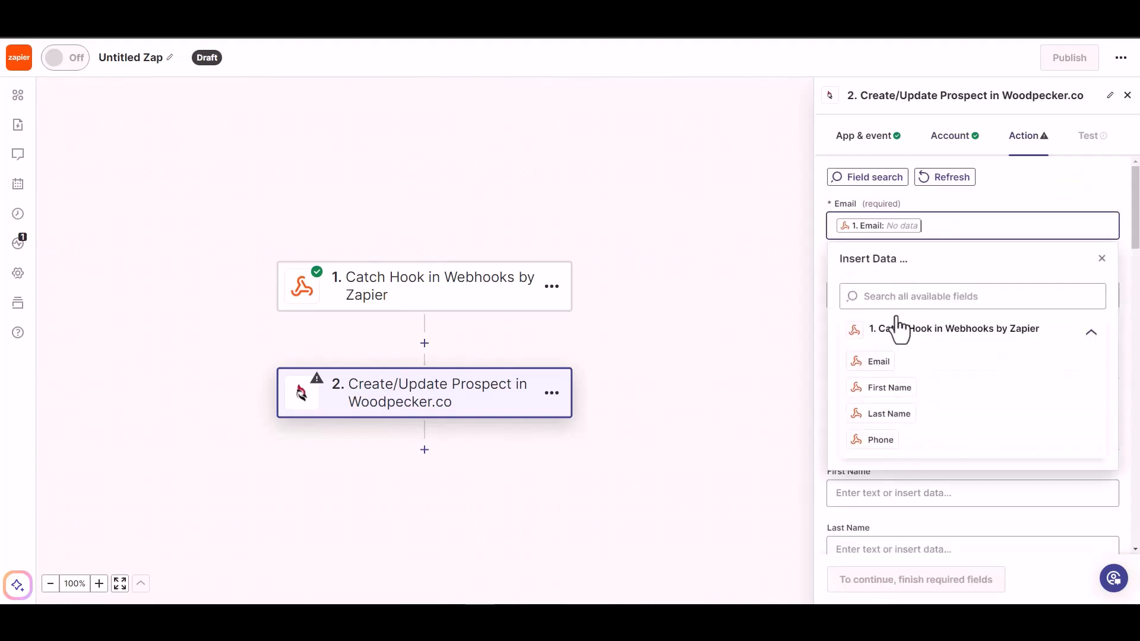
pyautogui.click(1000, 194)
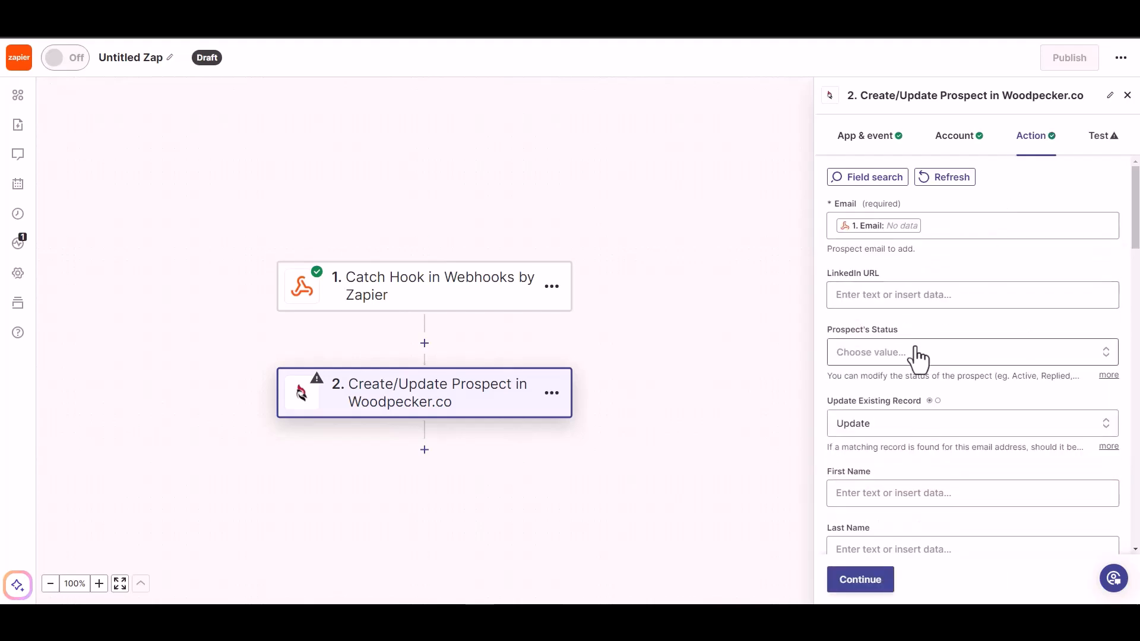
pyautogui.click(898, 356)
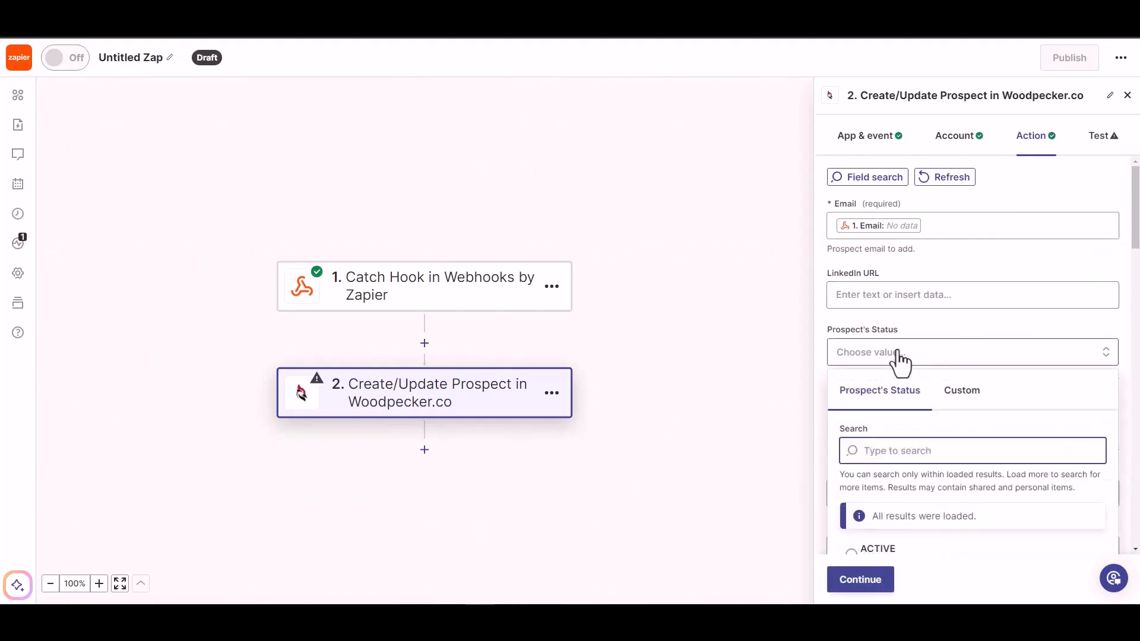
pyautogui.click(909, 295)
pyautogui.press('Escape')
pyautogui.scroll(-2, 925, 323)
pyautogui.click(944, 293)
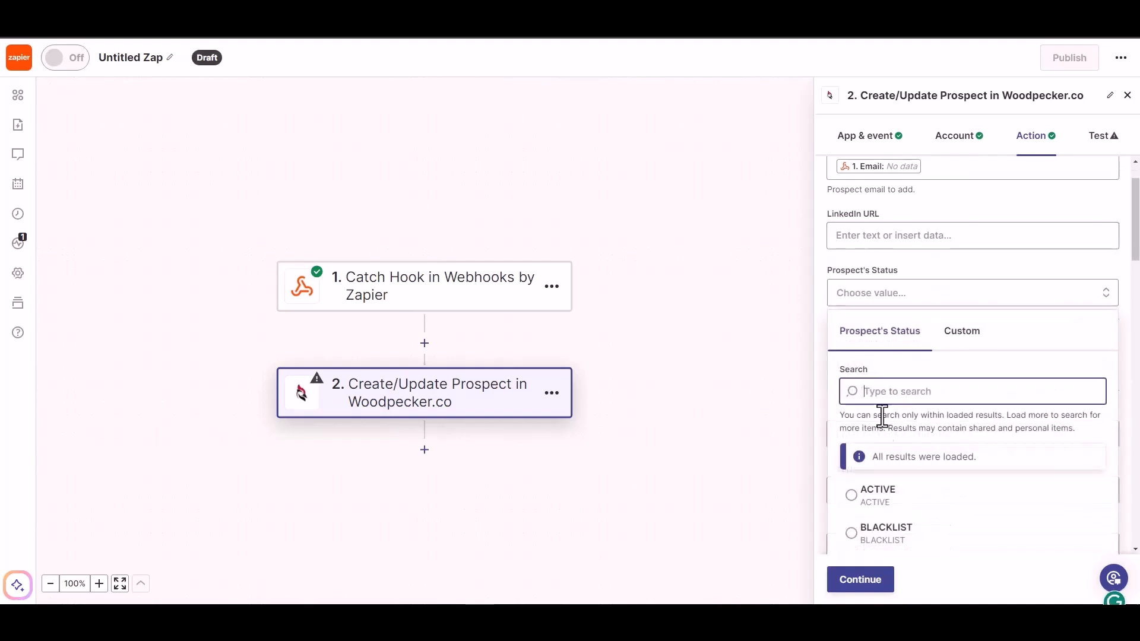
pyautogui.click(873, 499)
pyautogui.scroll(-2, 910, 387)
# - Map the webhook's First Name, Last Name and Phone into the matching prospect fields
pyautogui.click(903, 377)
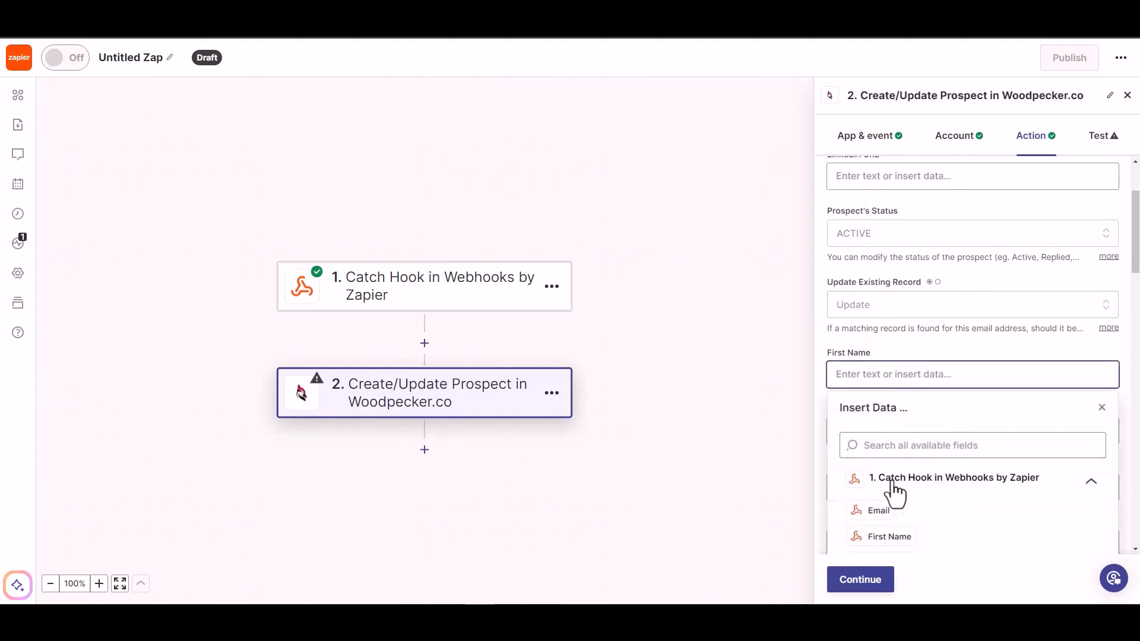
pyautogui.click(888, 537)
pyautogui.click(953, 339)
pyautogui.scroll(-2, 950, 345)
pyautogui.click(934, 318)
pyautogui.click(880, 502)
pyautogui.scroll(-2, 950, 303)
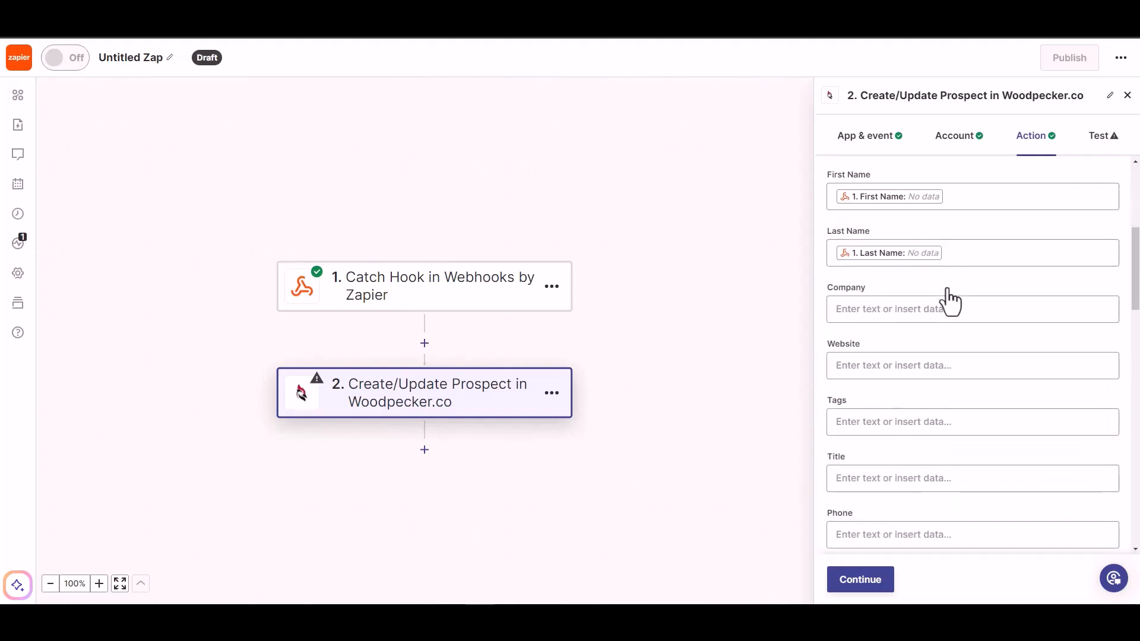
pyautogui.scroll(-2, 879, 484)
pyautogui.click(891, 475)
pyautogui.click(885, 514)
pyautogui.click(933, 264)
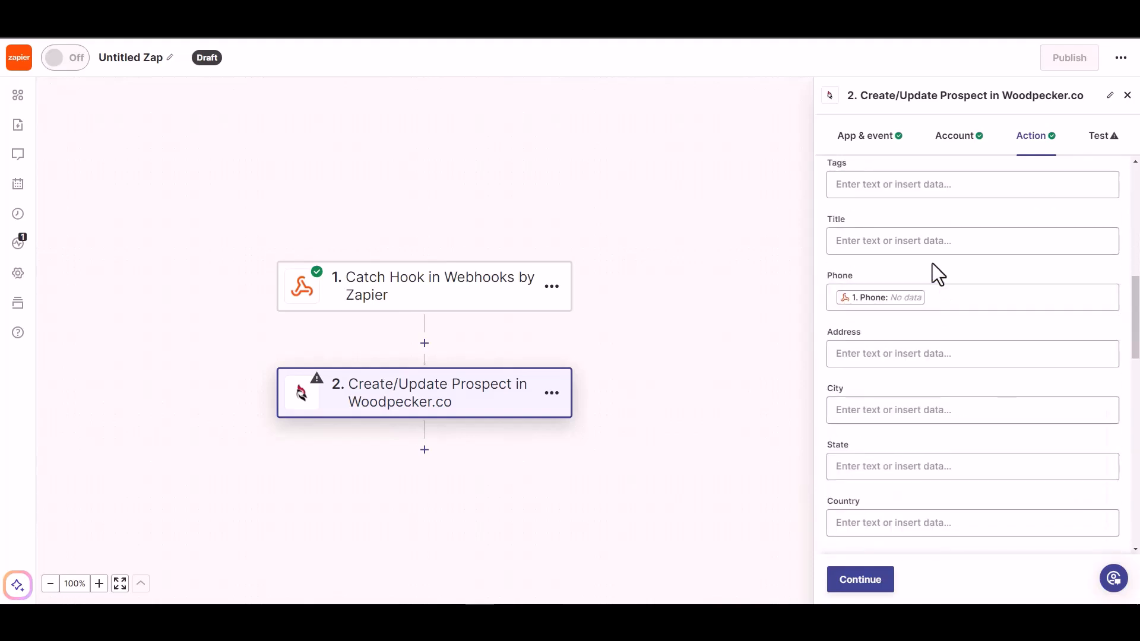
pyautogui.scroll(-5, 886, 415)
pyautogui.click(856, 585)
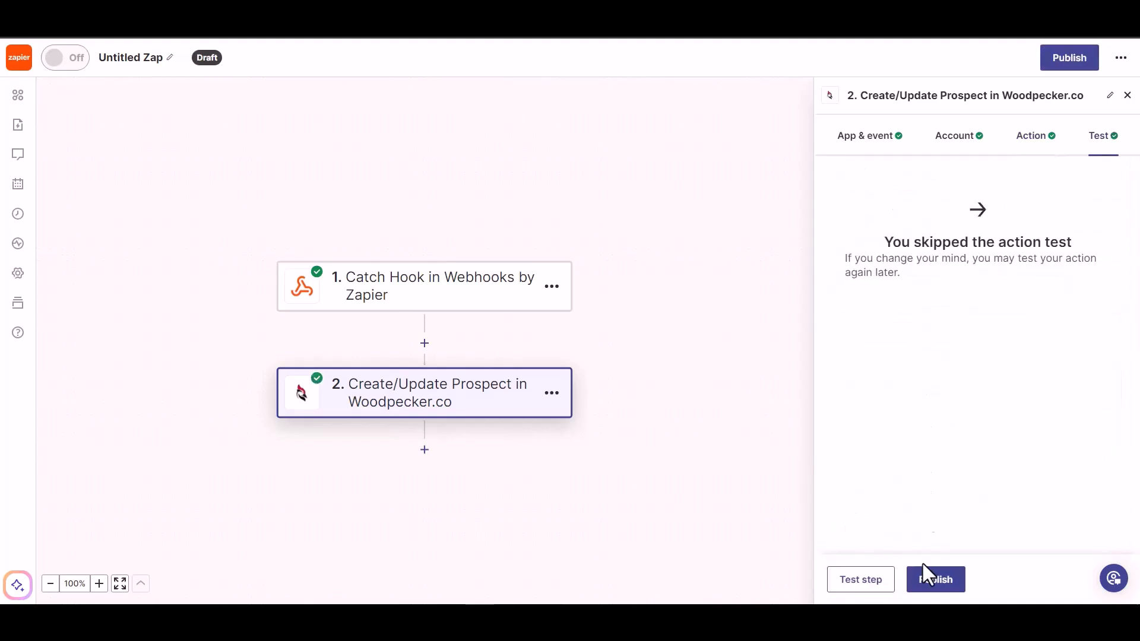
# - Publish the Zap so it is switched on
pyautogui.click(936, 587)
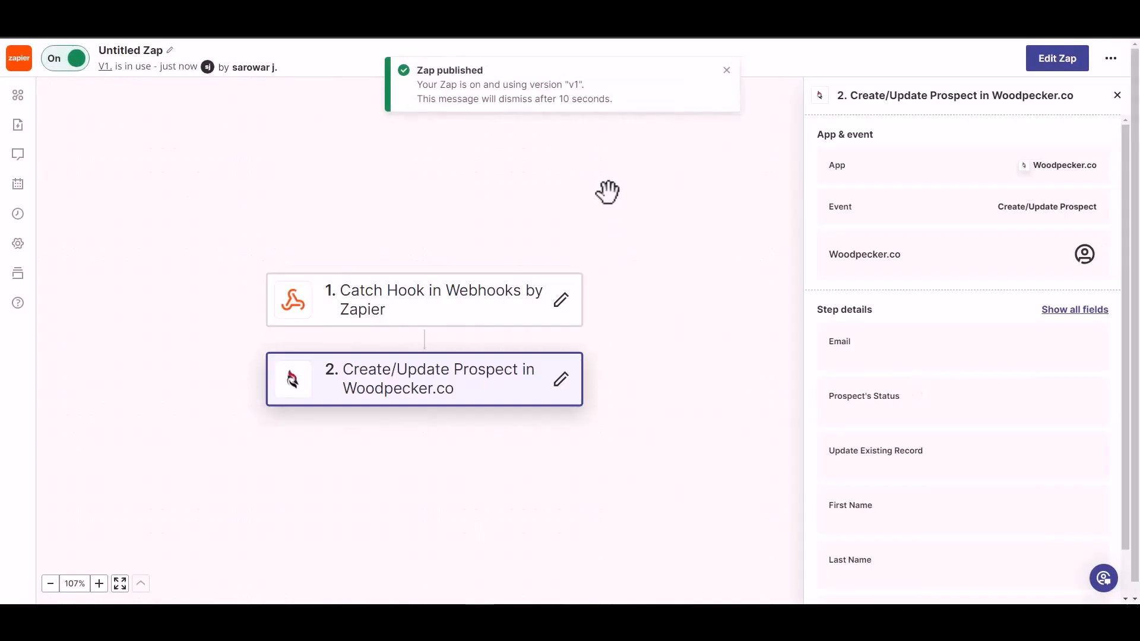
# - Rename the Zap from 'Untitled Zap' to 'Bit Integrations'
pyautogui.click(140, 49)
pyautogui.write('Bit In')
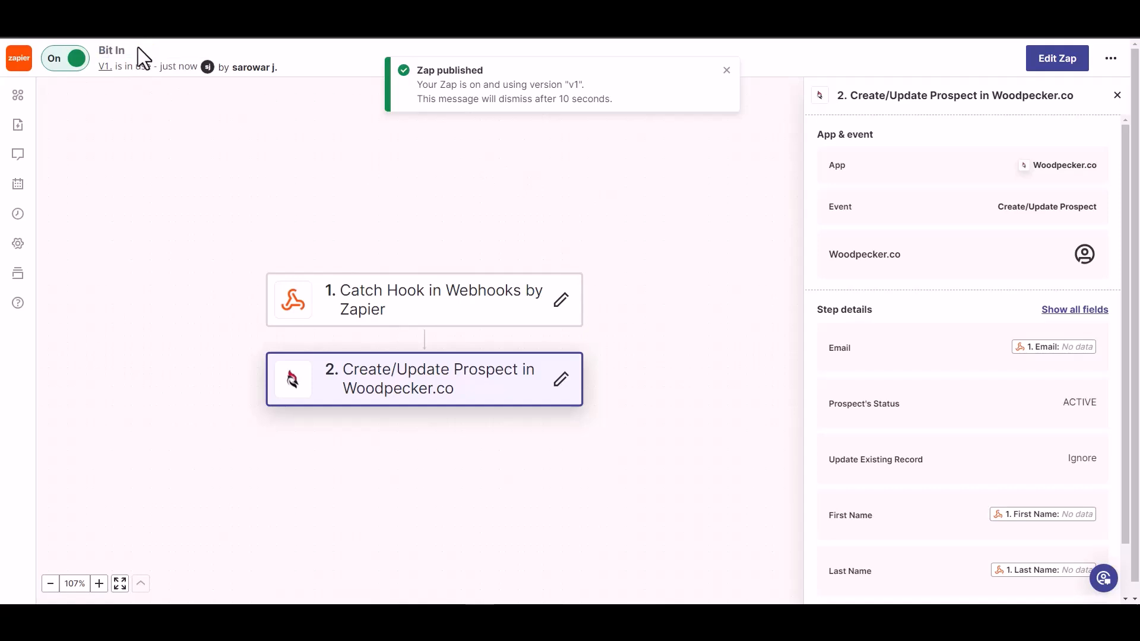
pyautogui.write('tegrations')
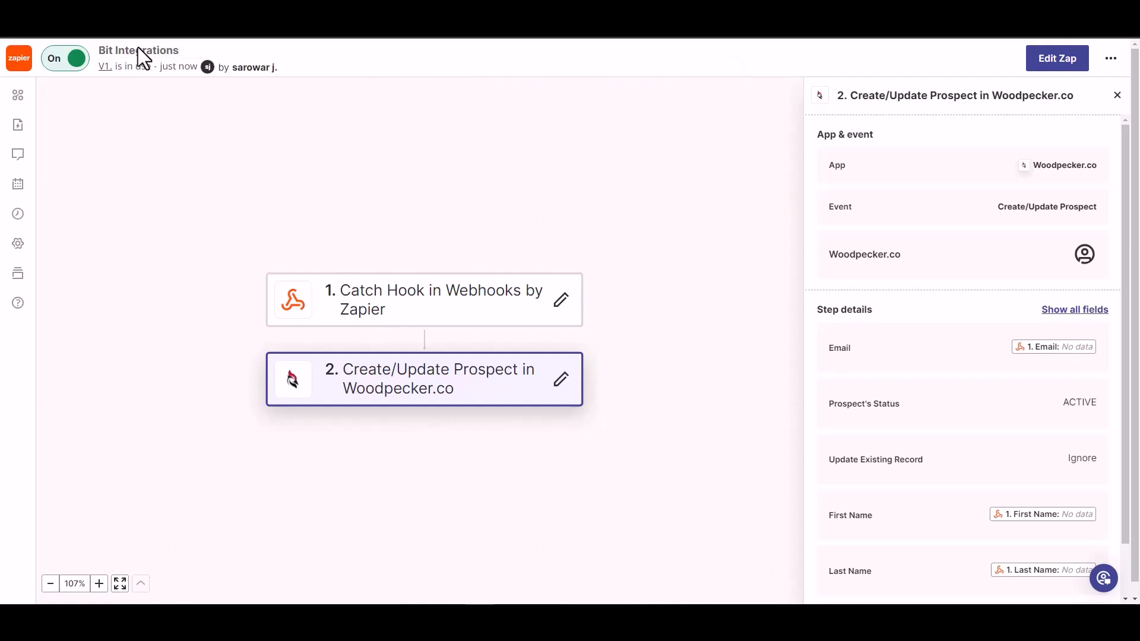
pyautogui.click(199, 114)
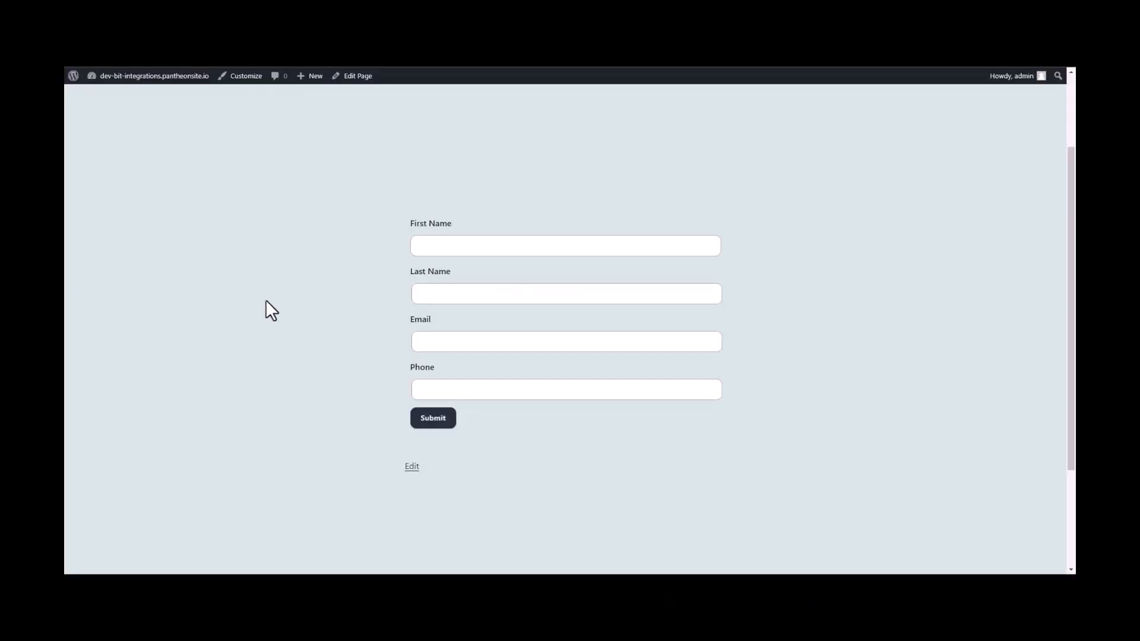
# - Submit the form with name Bit Integrations plus a test e-mail address and phone number
pyautogui.click(520, 245)
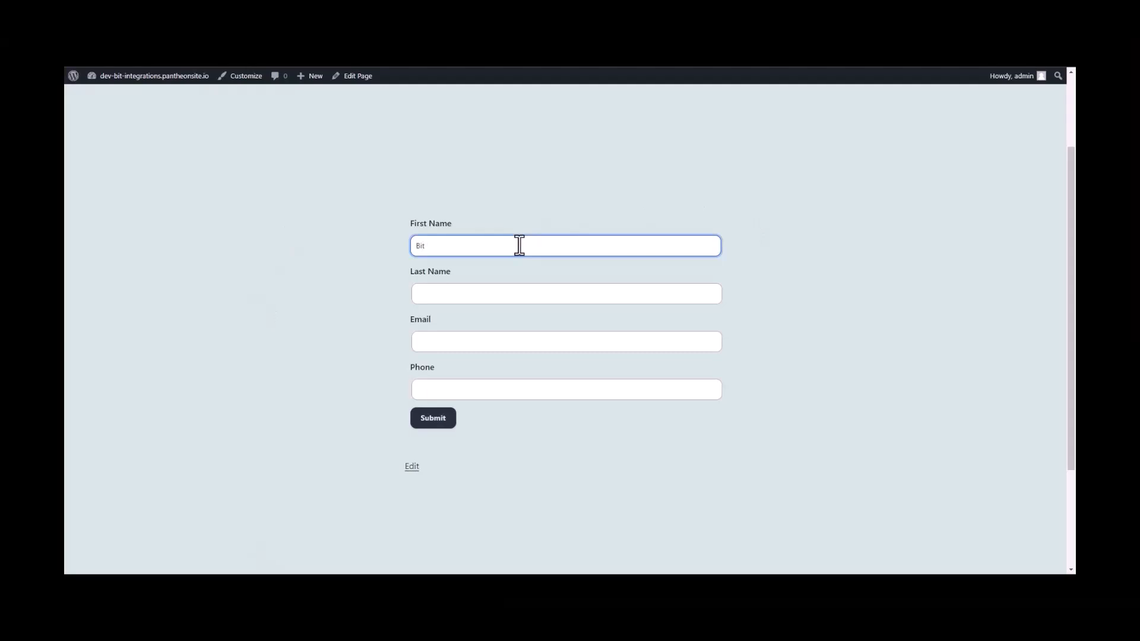
pyautogui.click(484, 291)
pyautogui.write('Integrations')
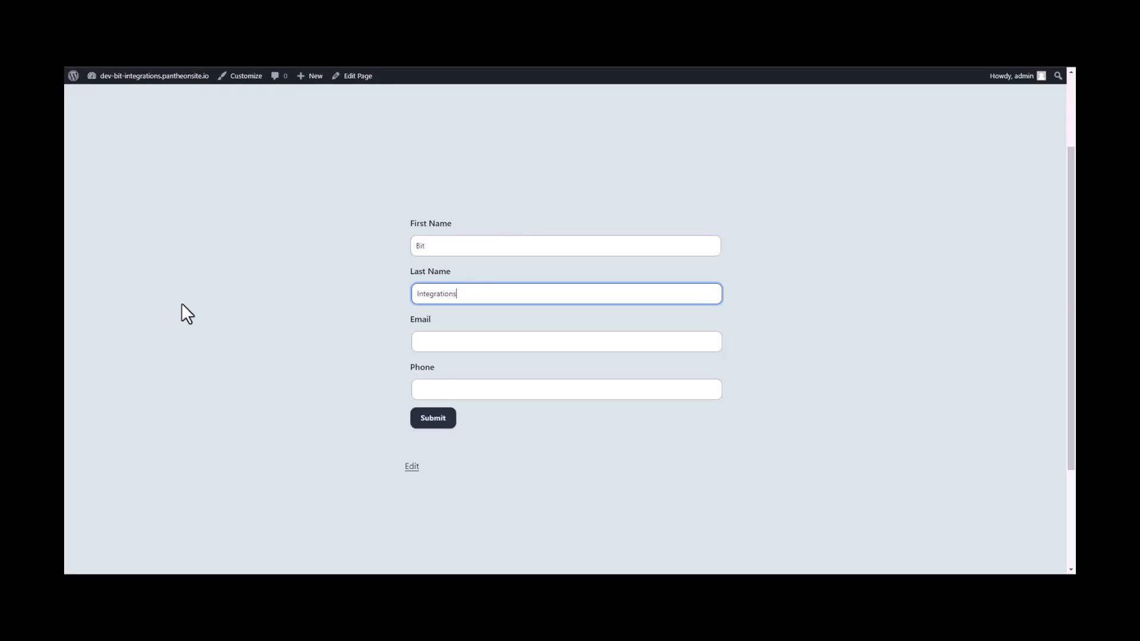
pyautogui.click(423, 343)
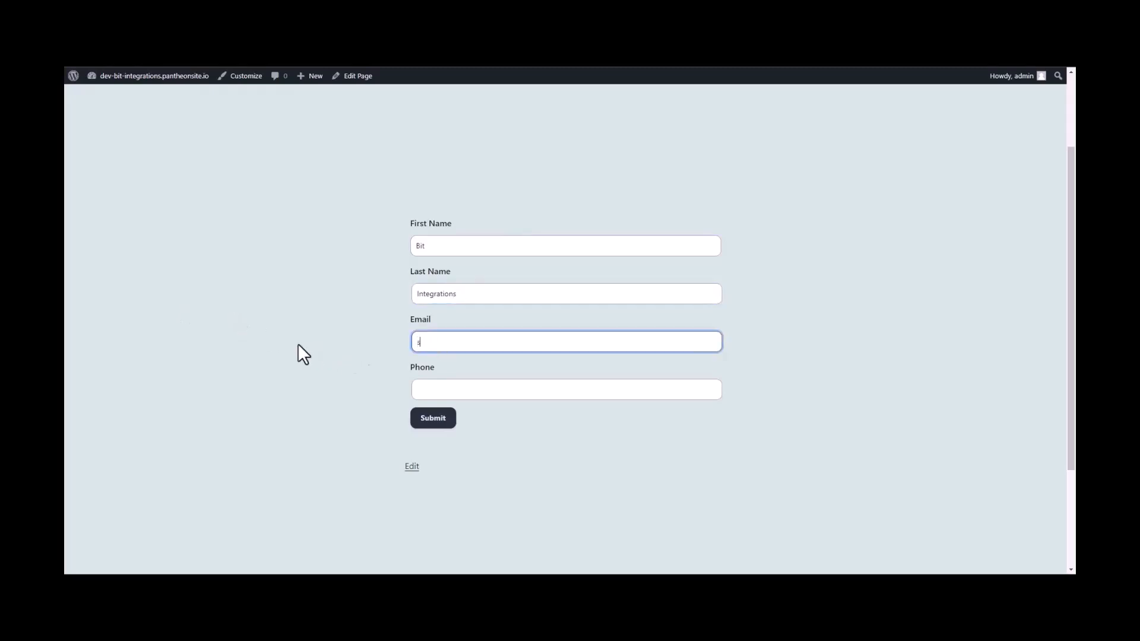
pyautogui.click(428, 388)
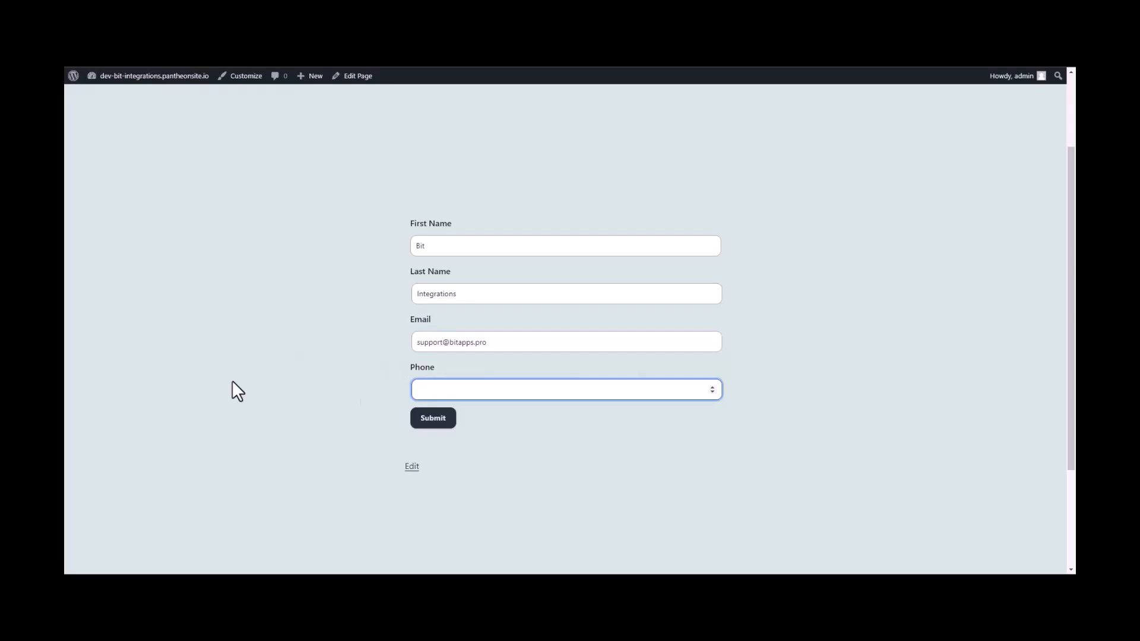
pyautogui.write('444555666')
pyautogui.click(437, 420)
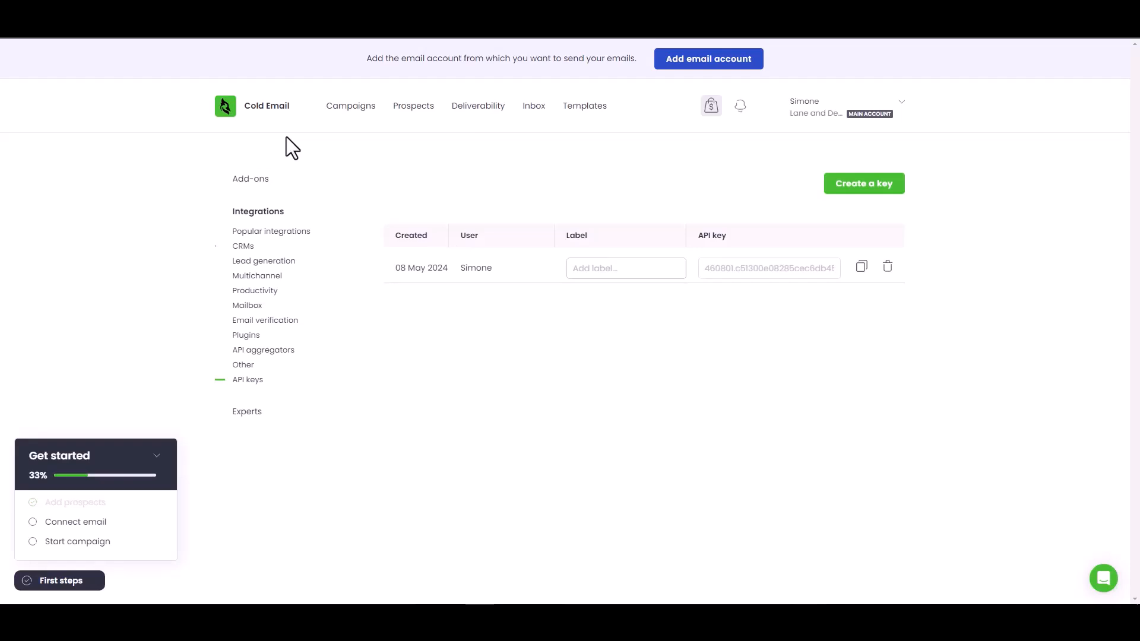
# - Open Woodpecker.co Prospects and check the new ACTIVE Bit Integrations prospect's e-mail
pyautogui.click(423, 109)
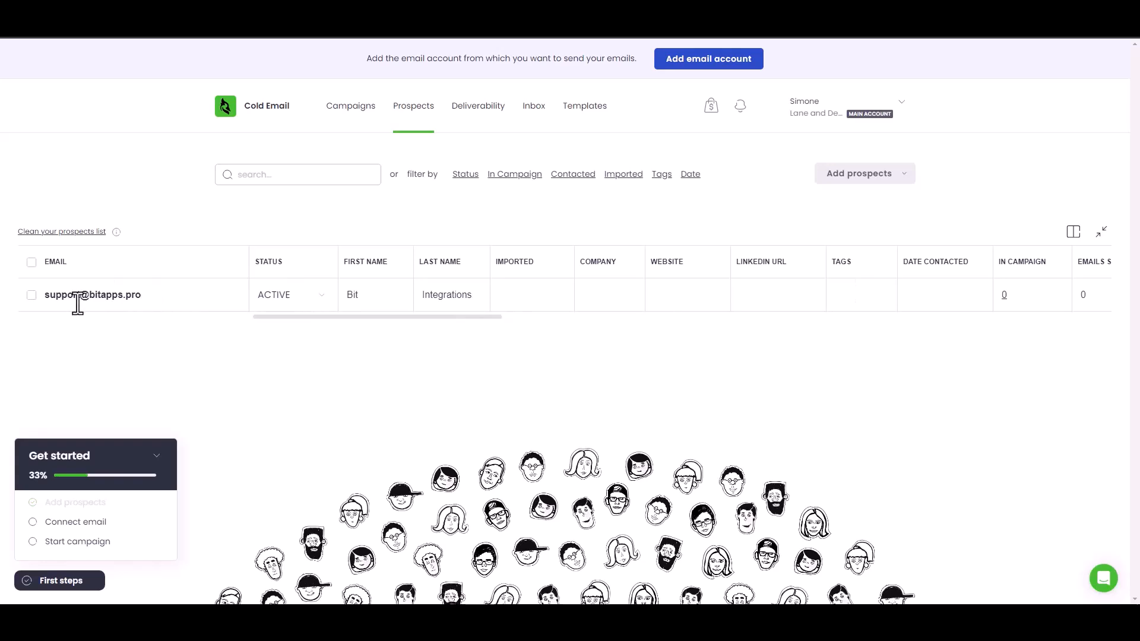
pyautogui.click(105, 297)
pyautogui.click(166, 360)
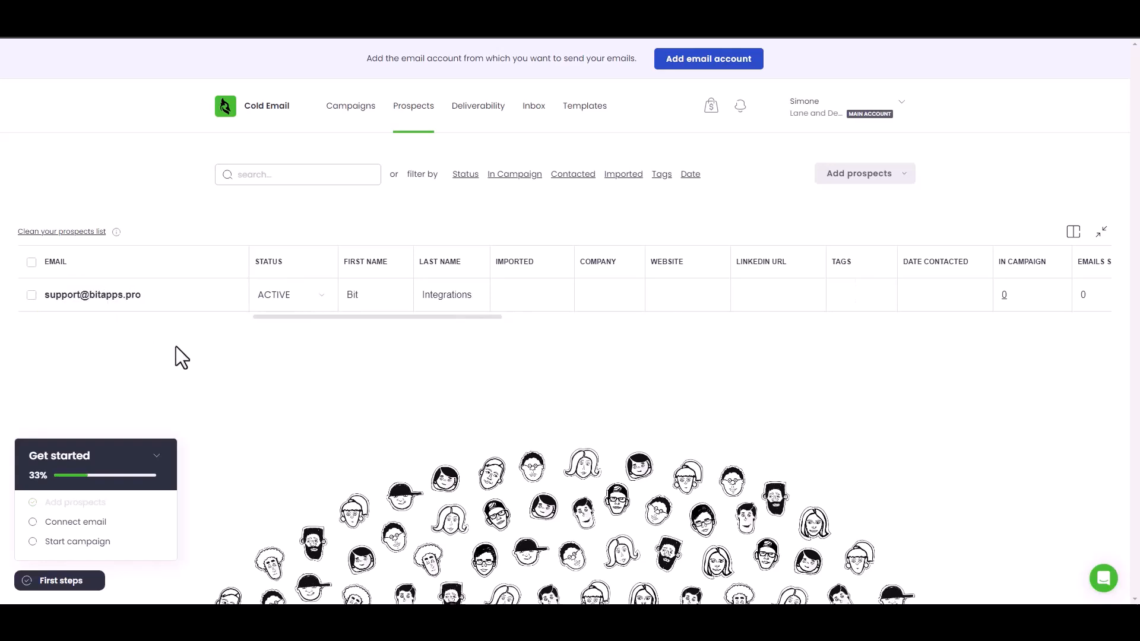